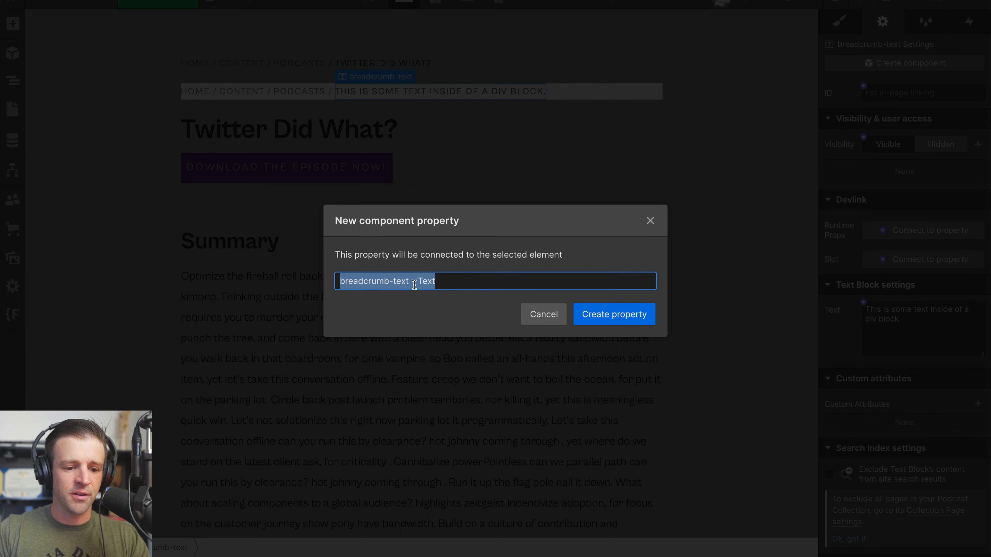
# Step: Create and connect component text properties for the breadcrumb-text block and the text of the PODCASTS breadcrumb link
pyautogui.click(602, 315)
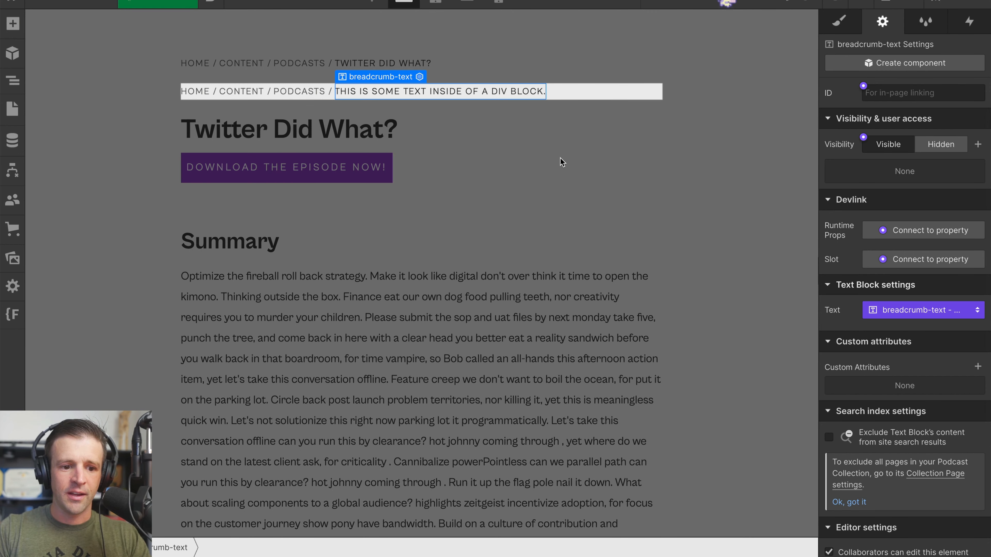
pyautogui.click(295, 93)
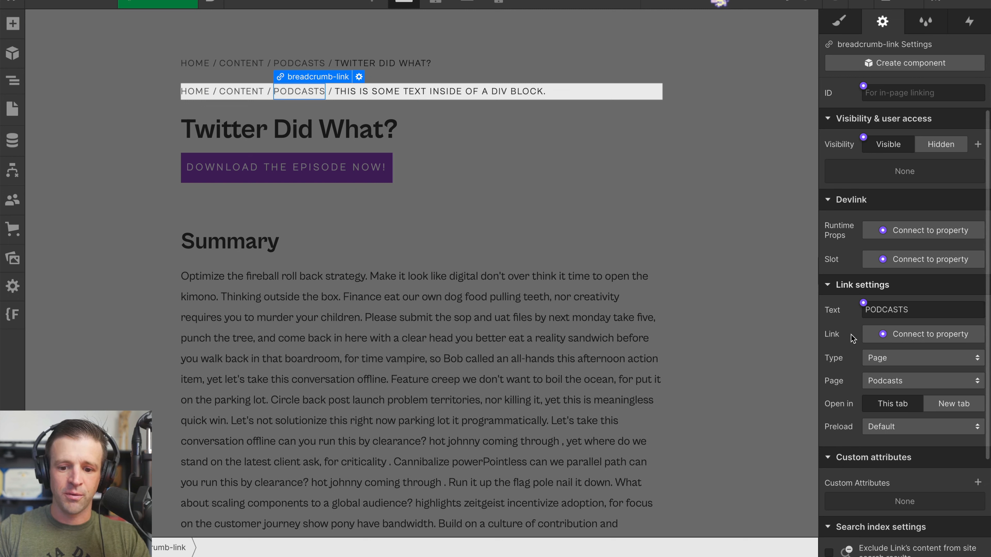
pyautogui.click(863, 304)
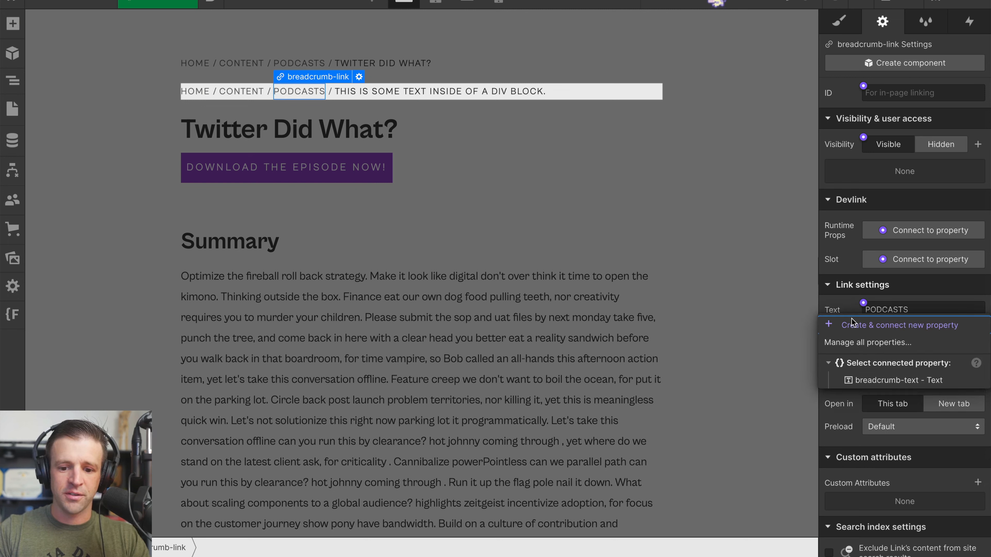
pyautogui.click(861, 331)
pyautogui.click(606, 320)
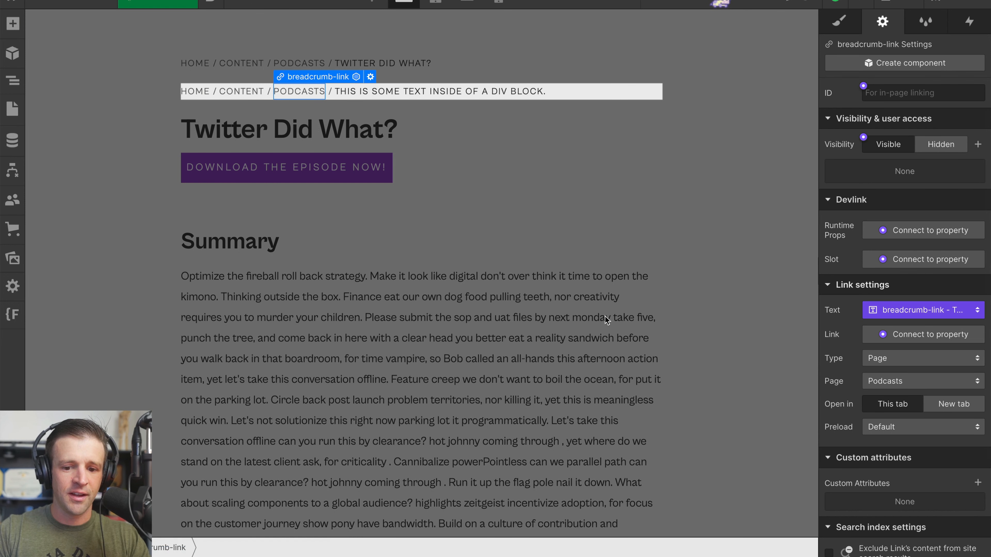
# Step: Create a breadcrumb-link - Link component property and connect it to the link destination of the PODCASTS breadcrumb
pyautogui.click(898, 336)
pyautogui.click(876, 361)
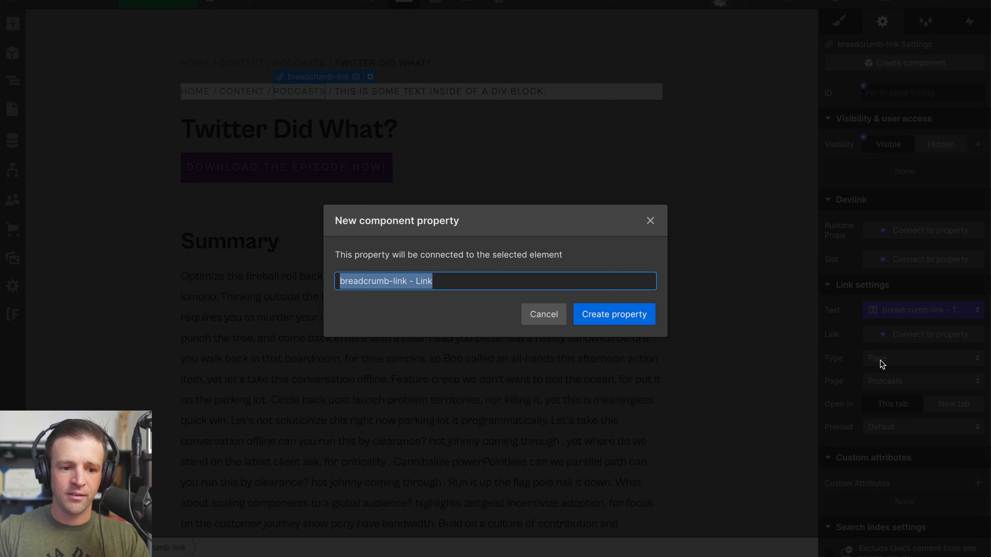
pyautogui.click(604, 316)
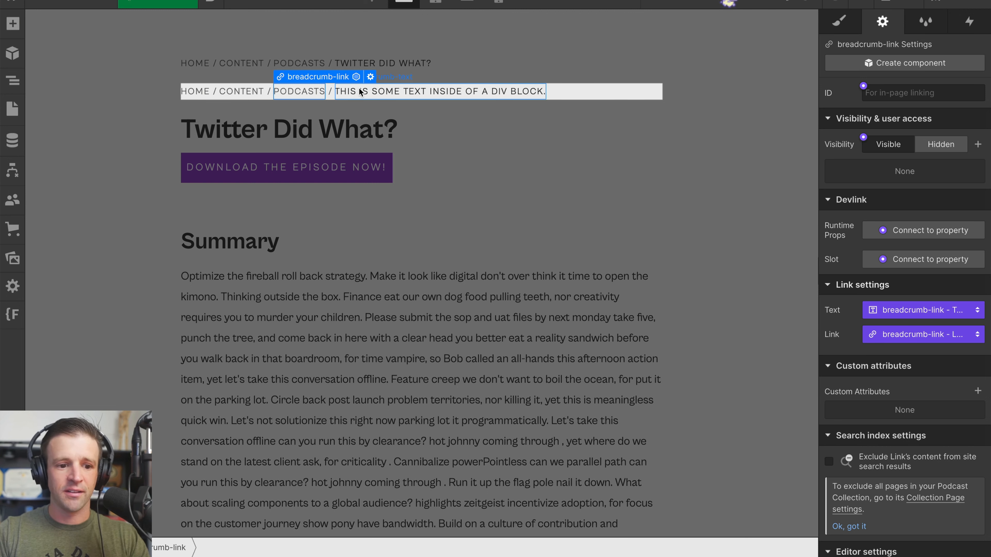
pyautogui.click(225, 89)
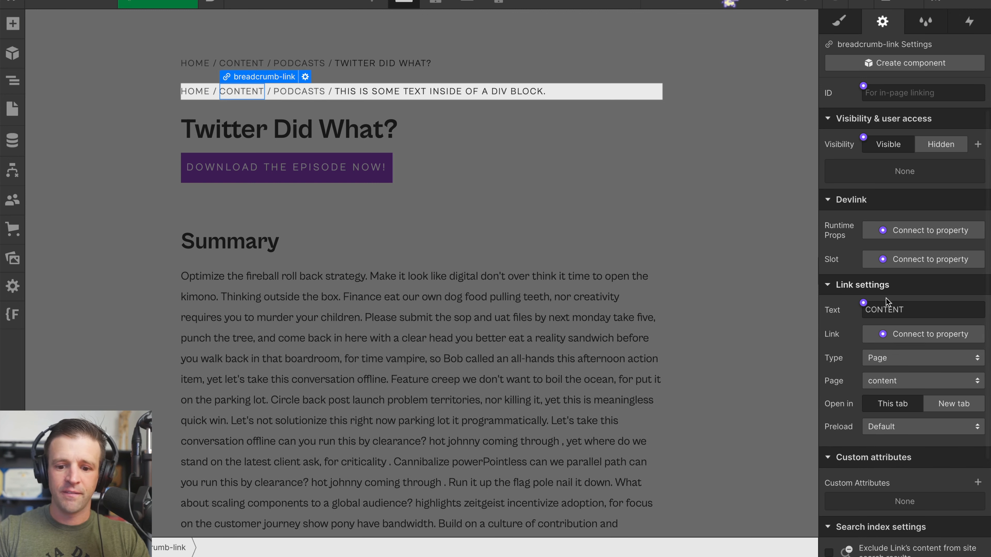
pyautogui.click(863, 303)
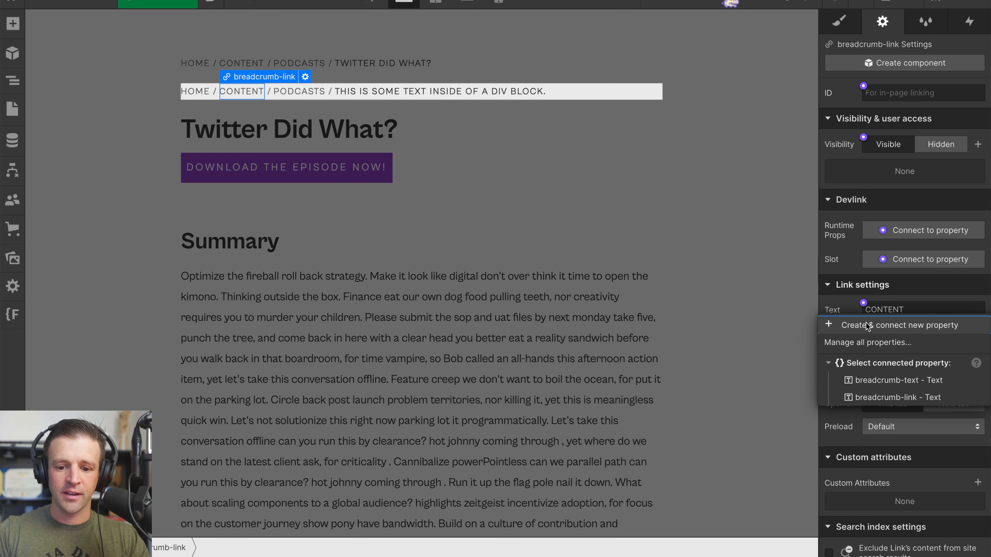
pyautogui.click(838, 278)
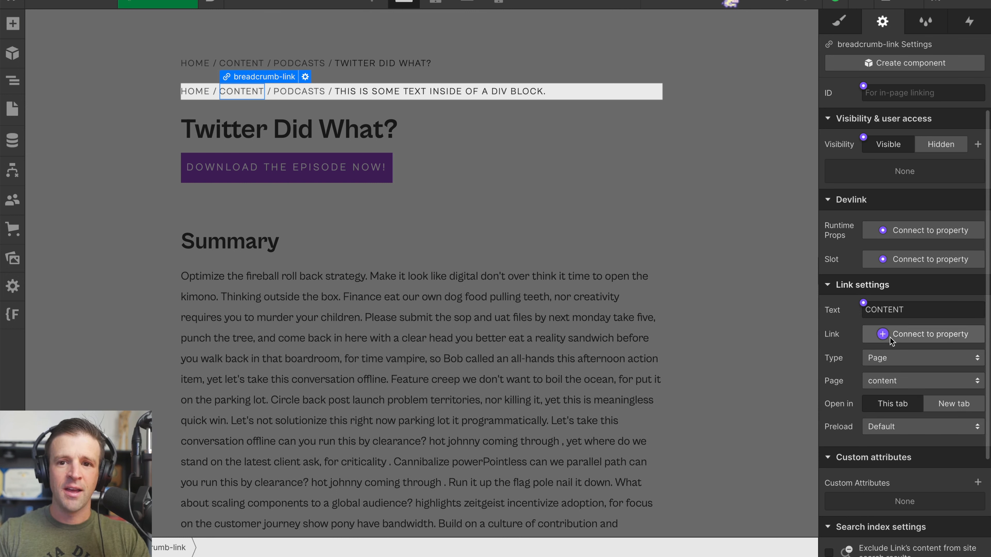
pyautogui.click(314, 93)
# Step: Leave component editing and examine the site's pages, CMS collections and the URL settings of the Podcasts, Articles and Videos templates
pyautogui.click(18, 3)
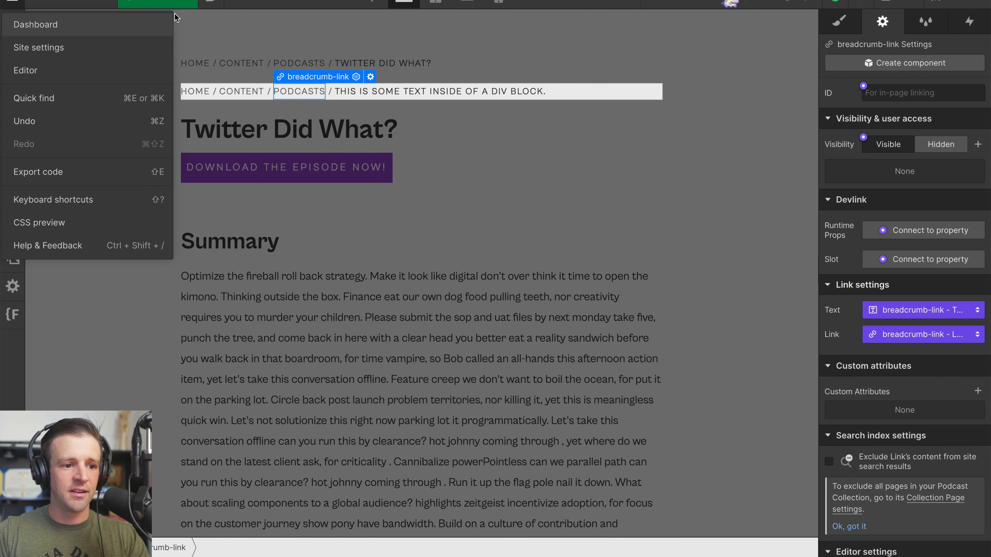
pyautogui.click(92, 5)
pyautogui.click(12, 108)
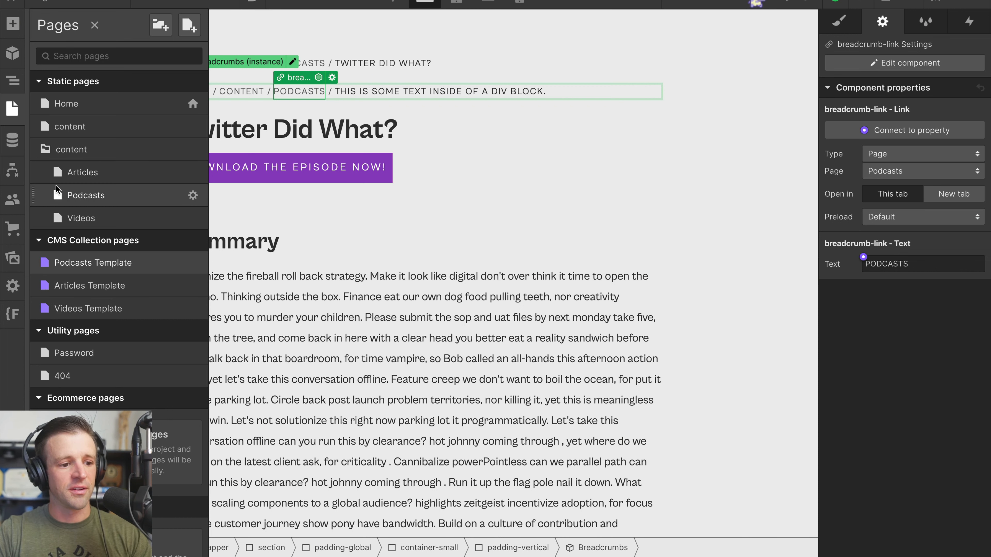
pyautogui.click(13, 140)
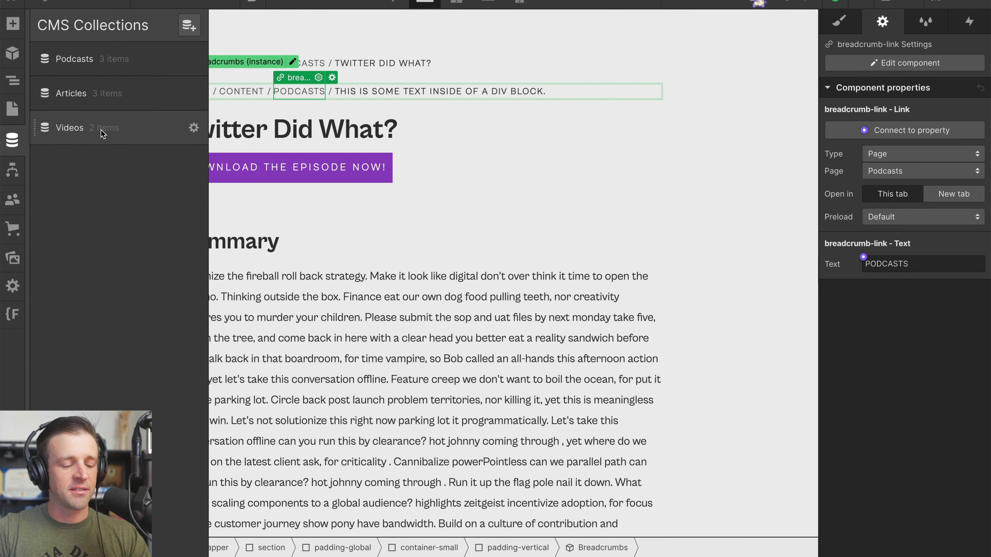
pyautogui.click(17, 108)
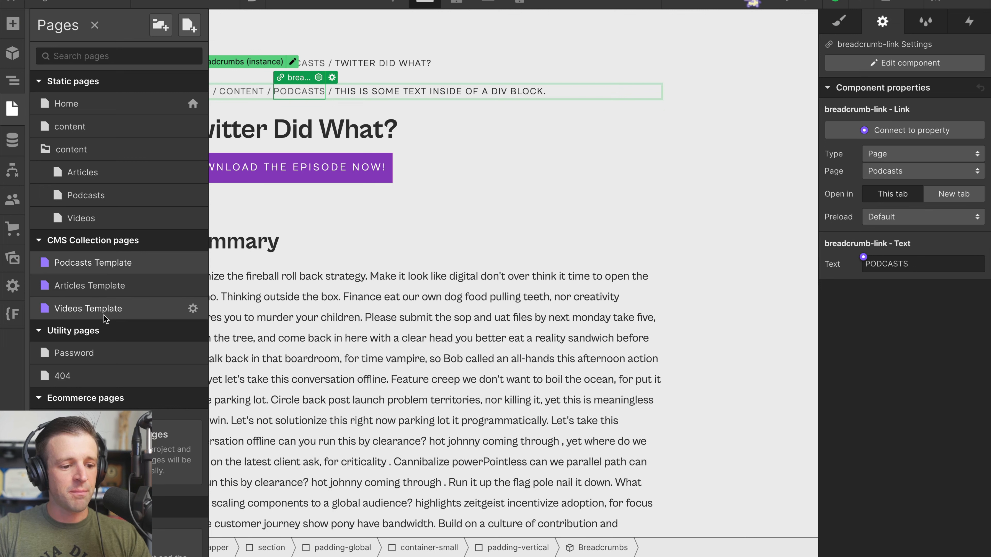
pyautogui.click(192, 262)
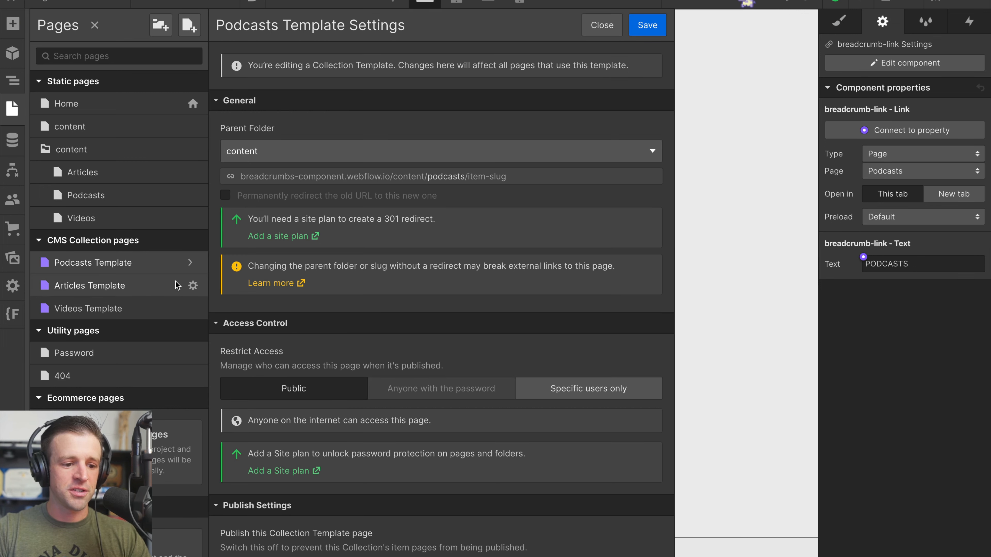
pyautogui.click(192, 285)
pyautogui.click(193, 308)
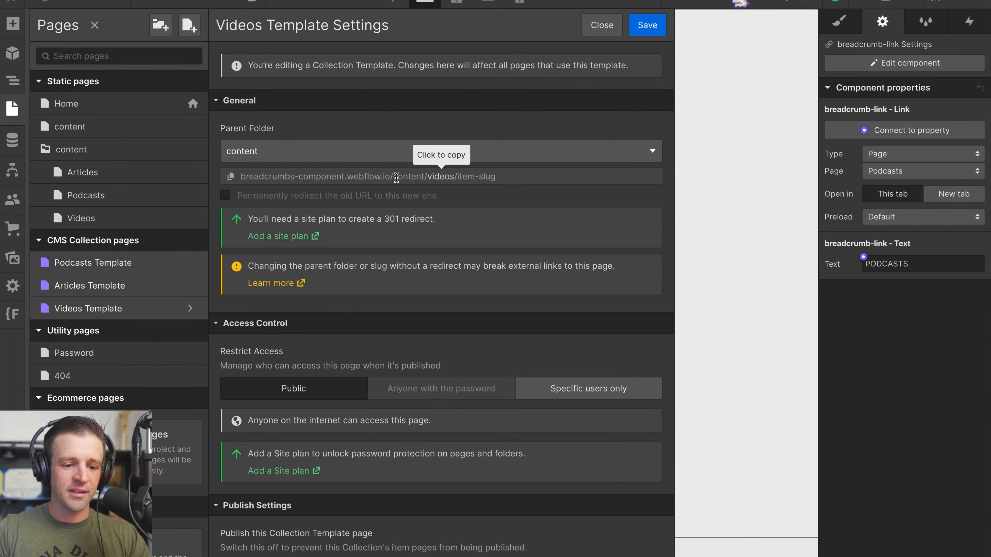
pyautogui.click(603, 30)
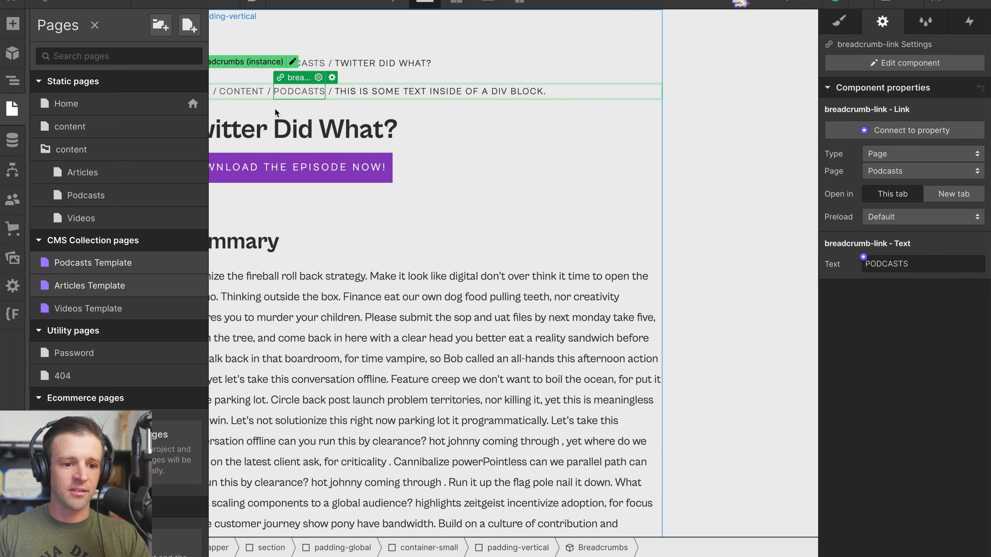
# Step: Review the component properties of the Breadcrumbs instance above the page title
pyautogui.click(403, 144)
pyautogui.click(362, 92)
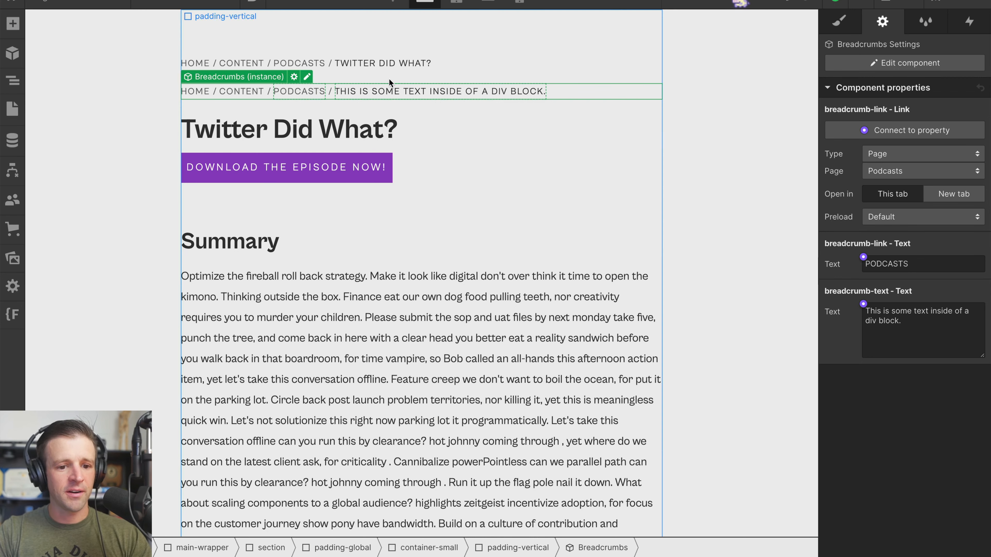
pyautogui.click(494, 126)
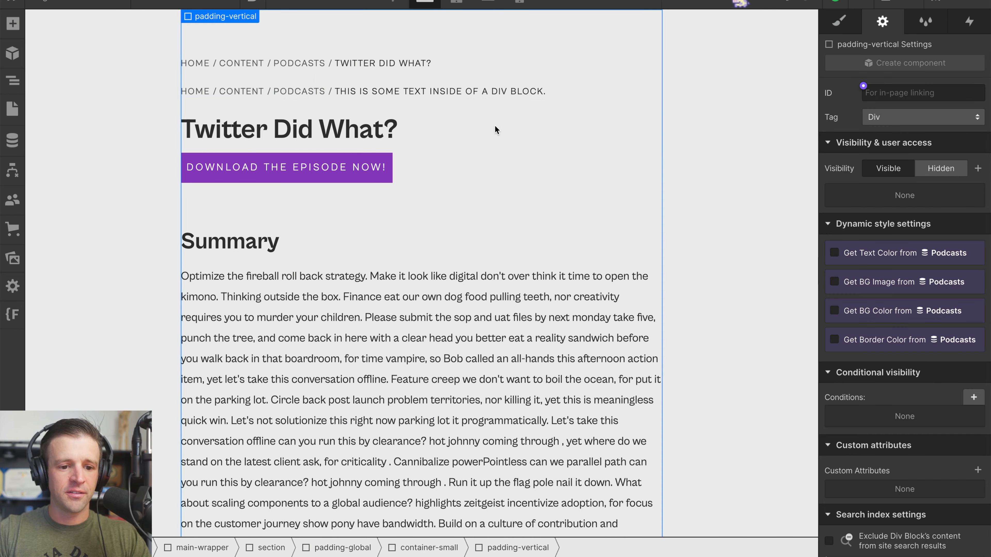
# Step: Edit the Breadcrumbs component so the breadcrumb-link text property has the default text MEDIA CATEGORY, and check its link property
pyautogui.click(486, 95)
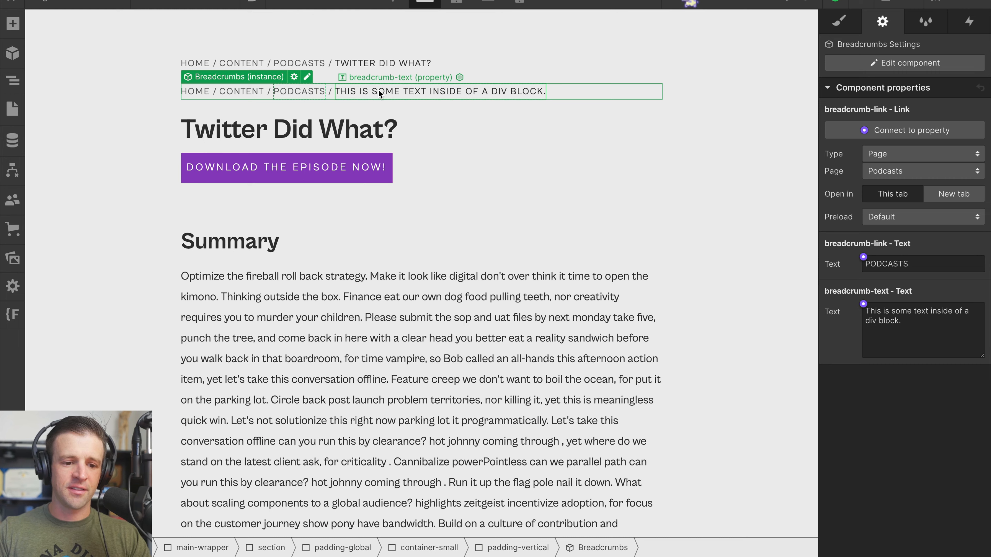
pyautogui.click(884, 65)
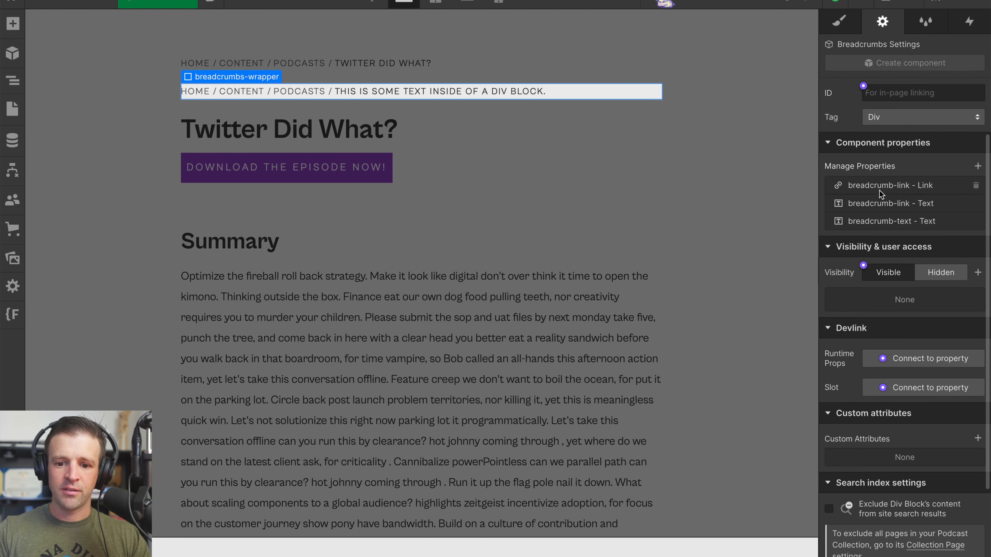
pyautogui.click(913, 205)
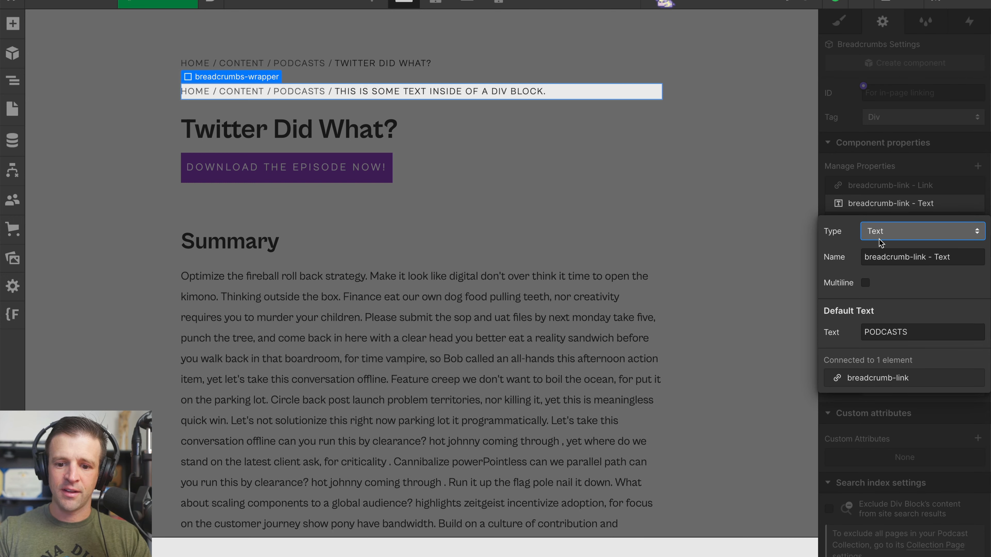
pyautogui.doubleClick(889, 333)
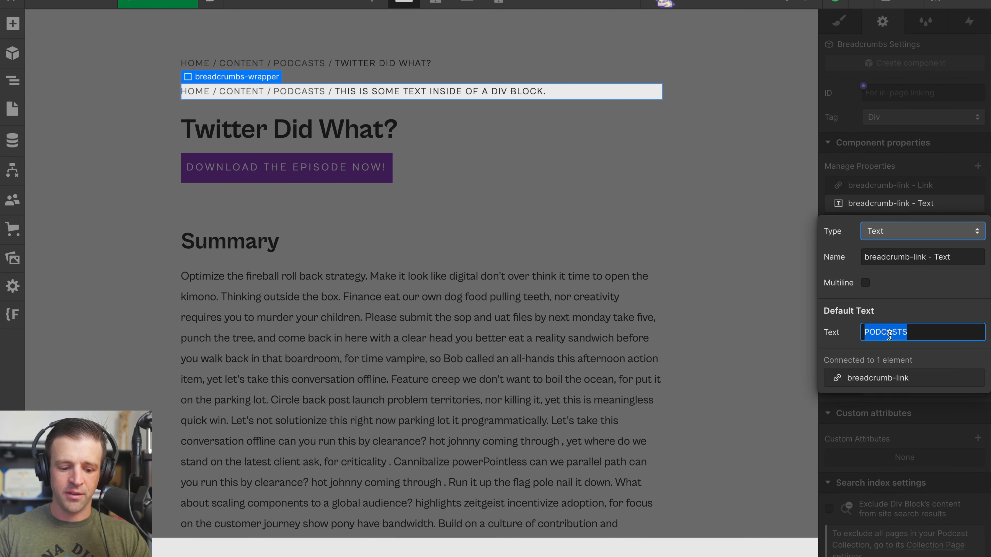
pyautogui.write('MEDIA T')
pyautogui.press('BackSpace')
pyautogui.write('CATEGORY')
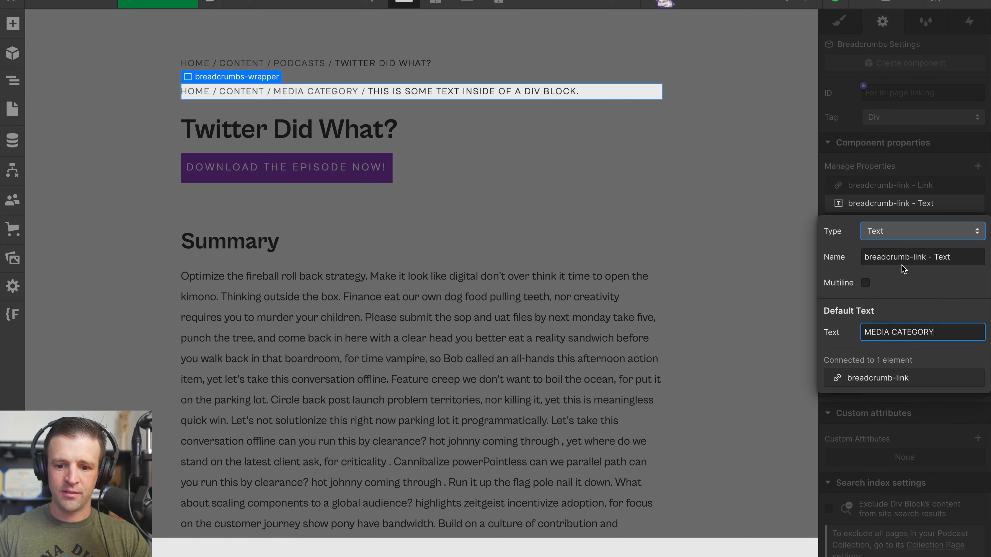
pyautogui.click(884, 187)
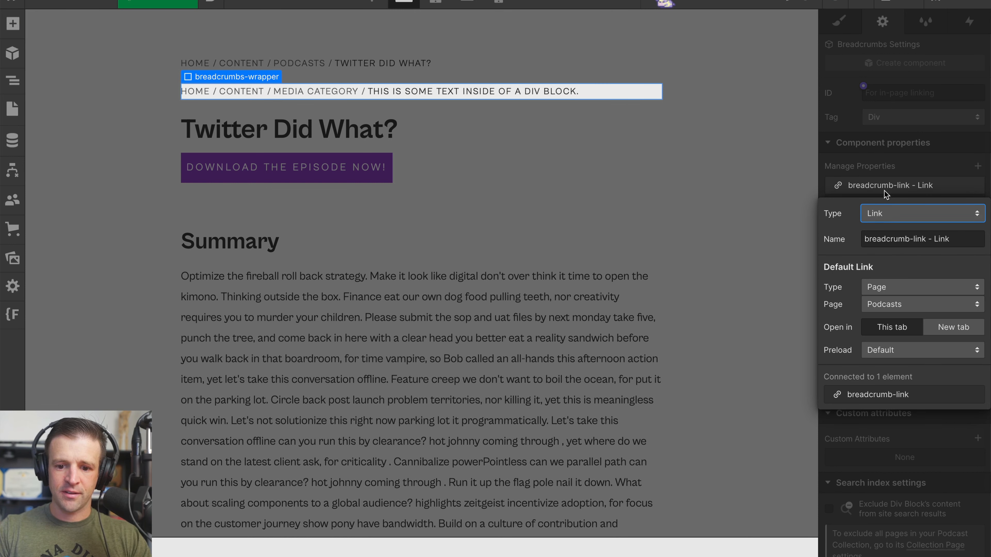
pyautogui.click(900, 136)
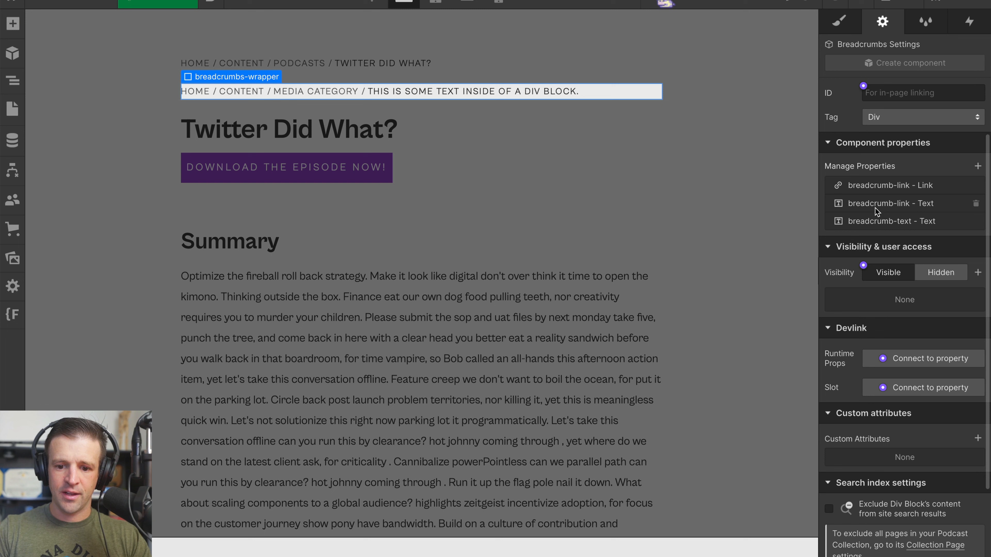
# Step: Turn off multiline for the breadcrumb-text property and set its default text to TEMPLATE PAGE TITLE
pyautogui.click(893, 221)
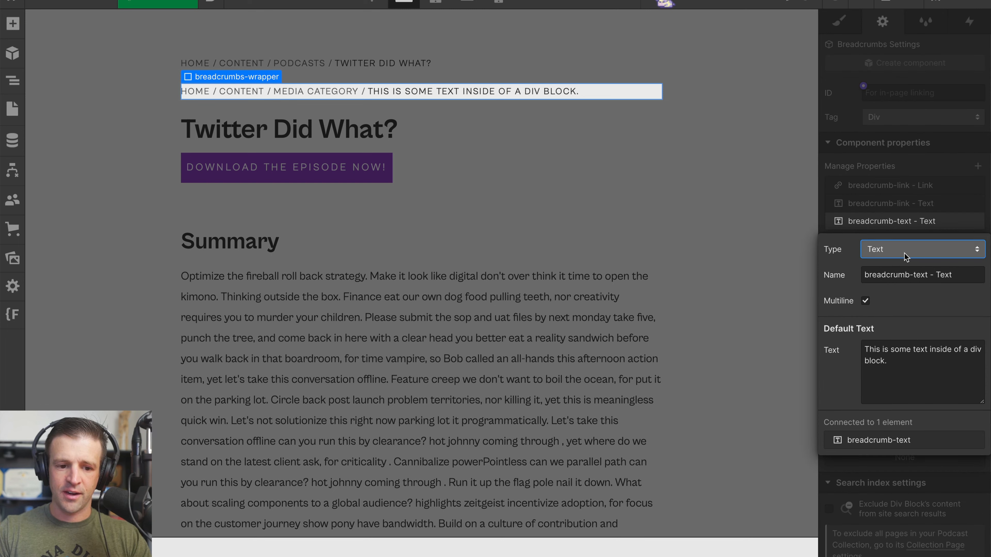
pyautogui.tripleClick(895, 359)
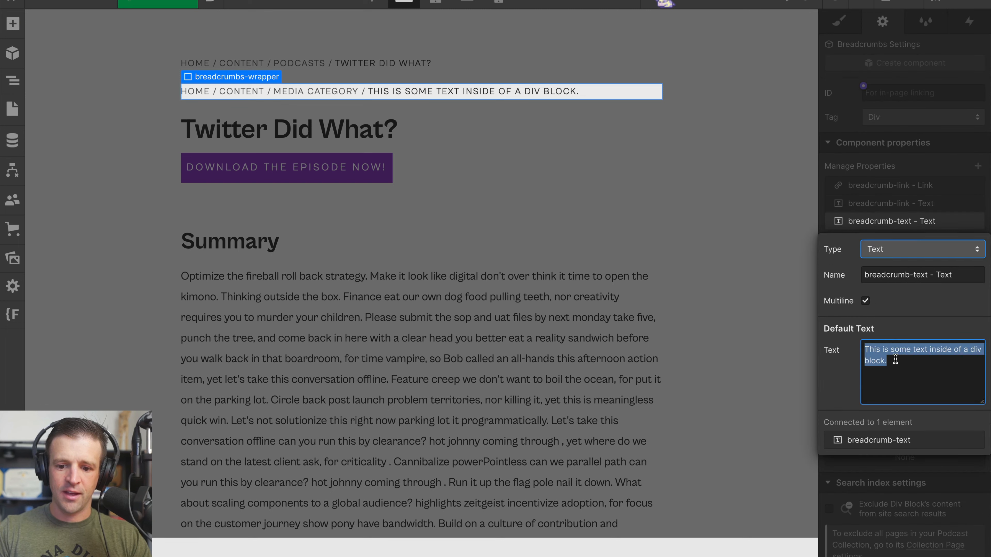
pyautogui.click(865, 301)
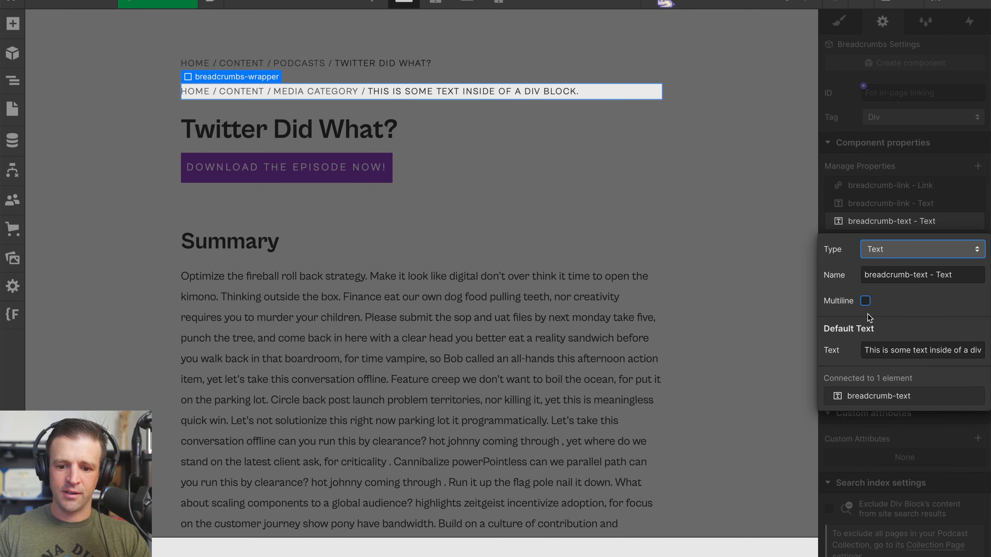
pyautogui.tripleClick(891, 351)
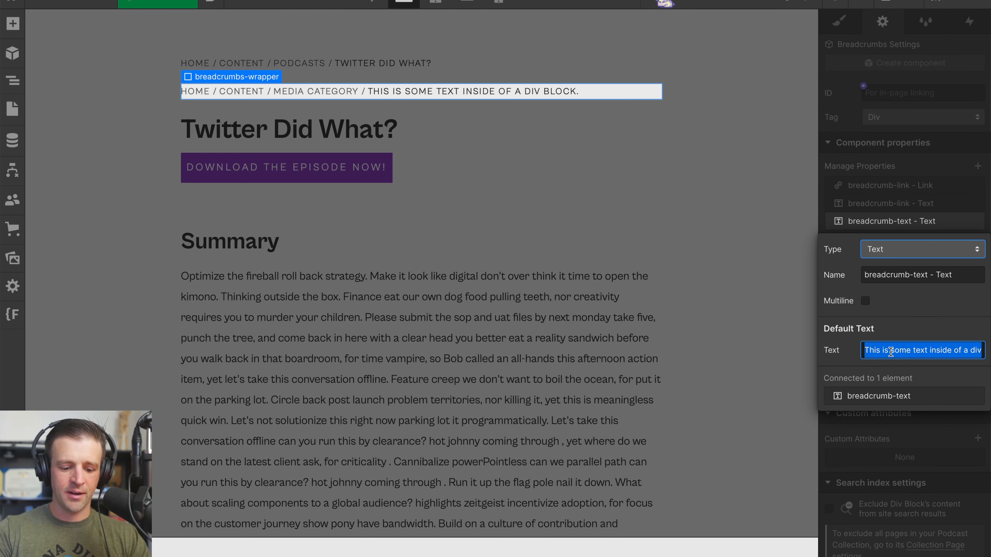
pyautogui.write('TW')
pyautogui.write('MPLATE PAGE')
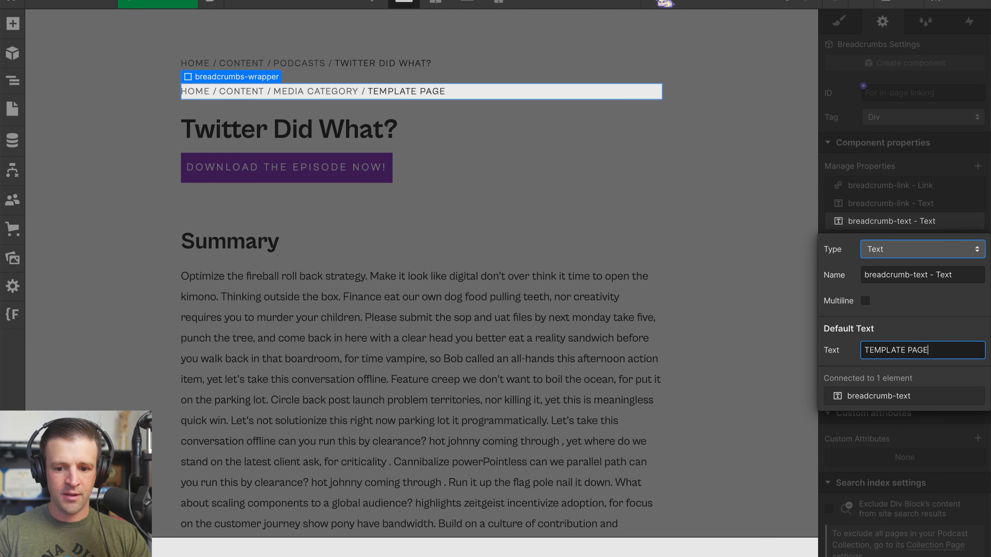
pyautogui.write(' TITLE')
pyautogui.click(887, 190)
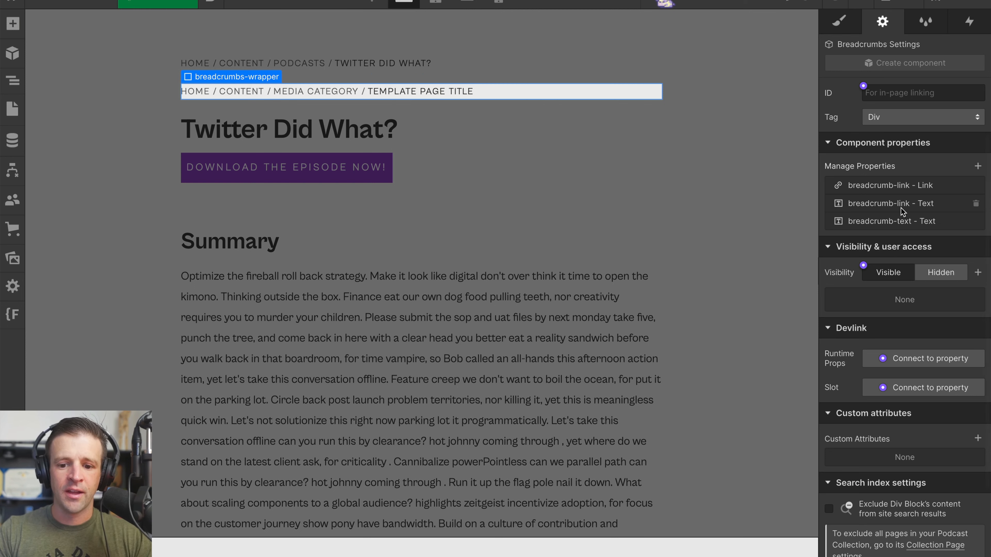
pyautogui.doubleClick(517, 123)
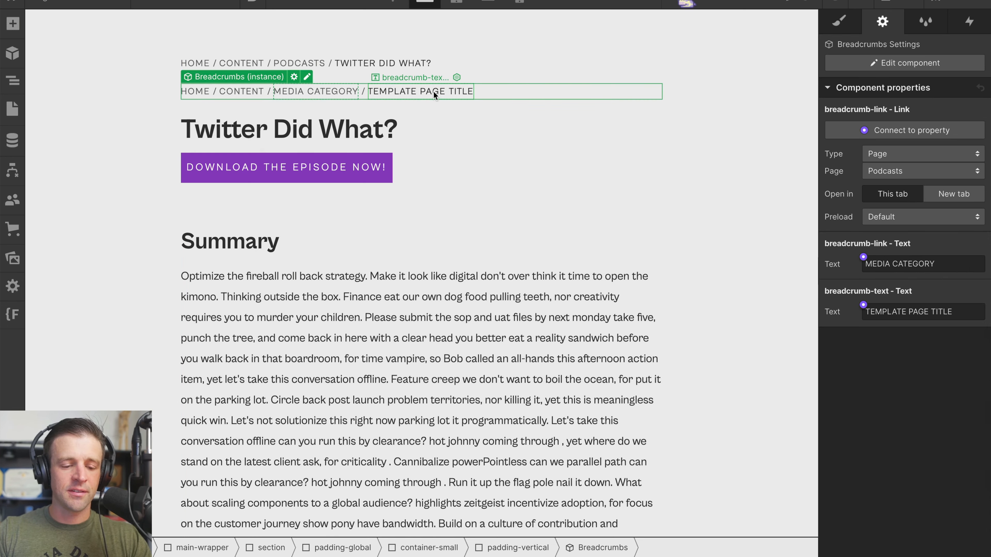
# Step: Connect the breadcrumb-link link property of the Breadcrumbs instance to the collection item page link
pyautogui.click(433, 93)
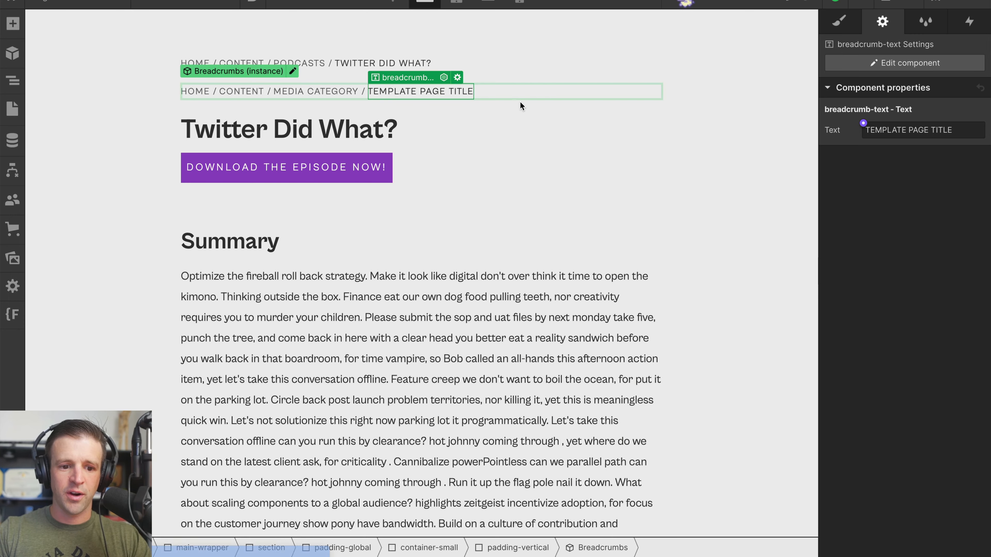
pyautogui.click(543, 117)
pyautogui.click(445, 96)
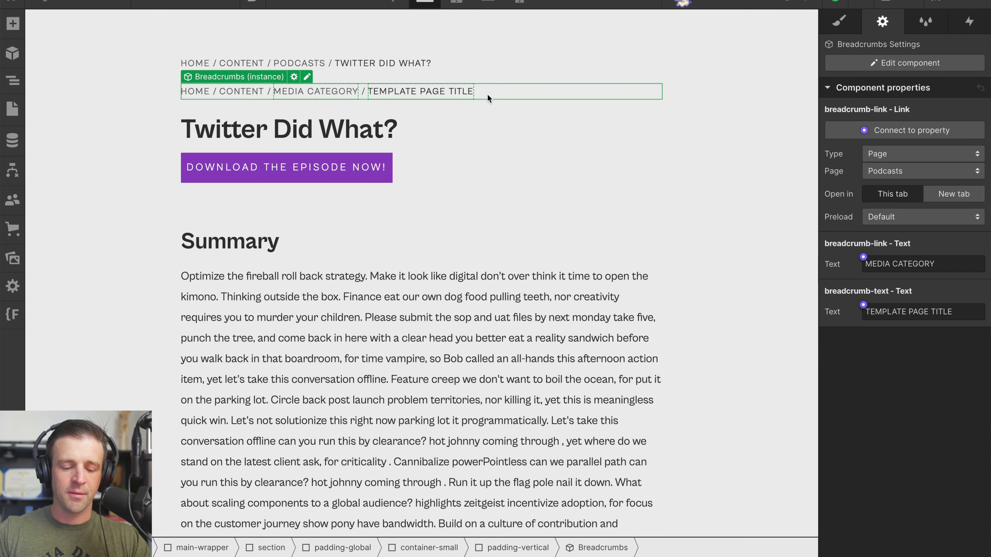
pyautogui.click(863, 130)
pyautogui.click(881, 176)
# Step: Set the Breadcrumbs instance's breadcrumb-link text to PODCASTS and connect its breadcrumb-text text to the Podcasts Name field
pyautogui.tripleClick(881, 176)
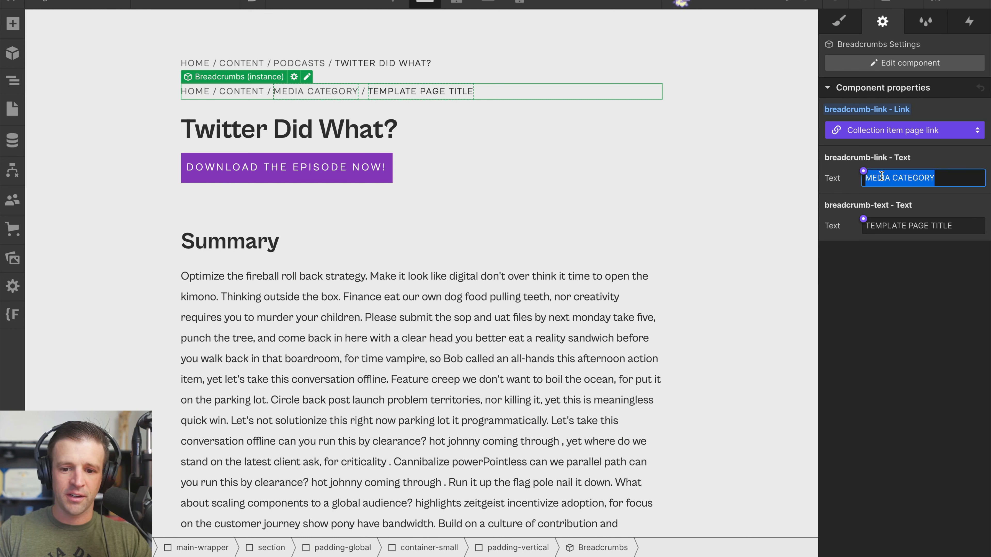
pyautogui.write('PODCAST')
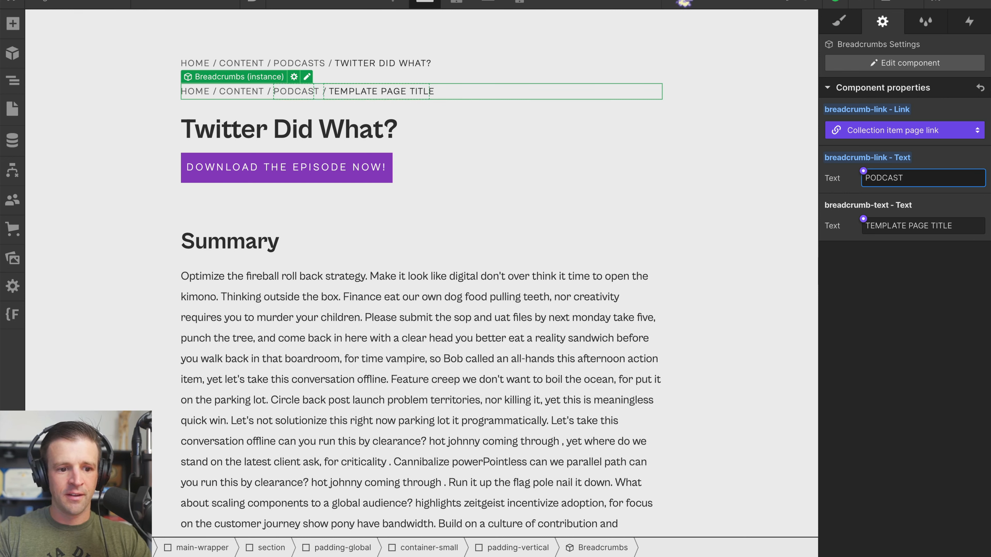
pyautogui.write('S')
pyautogui.click(882, 263)
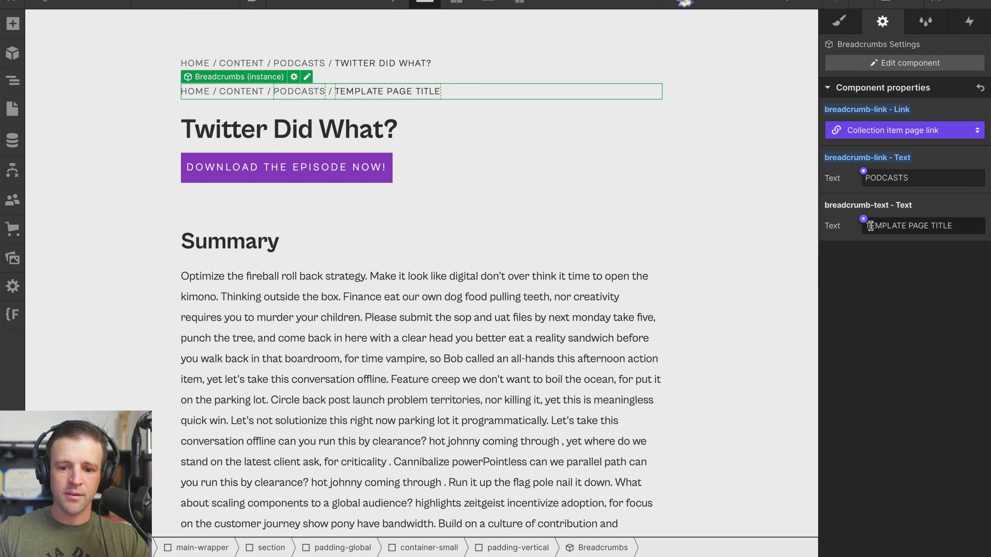
pyautogui.click(863, 219)
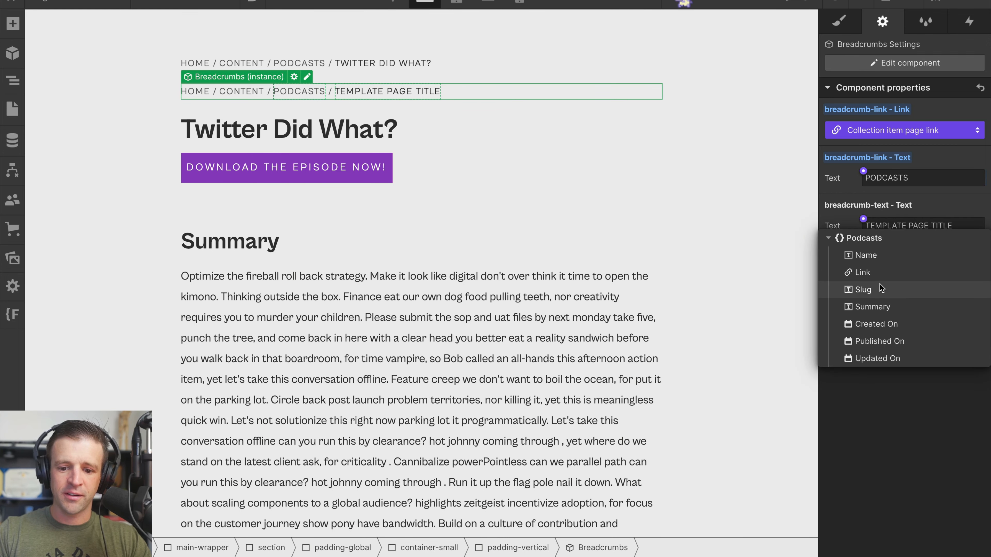
pyautogui.click(864, 255)
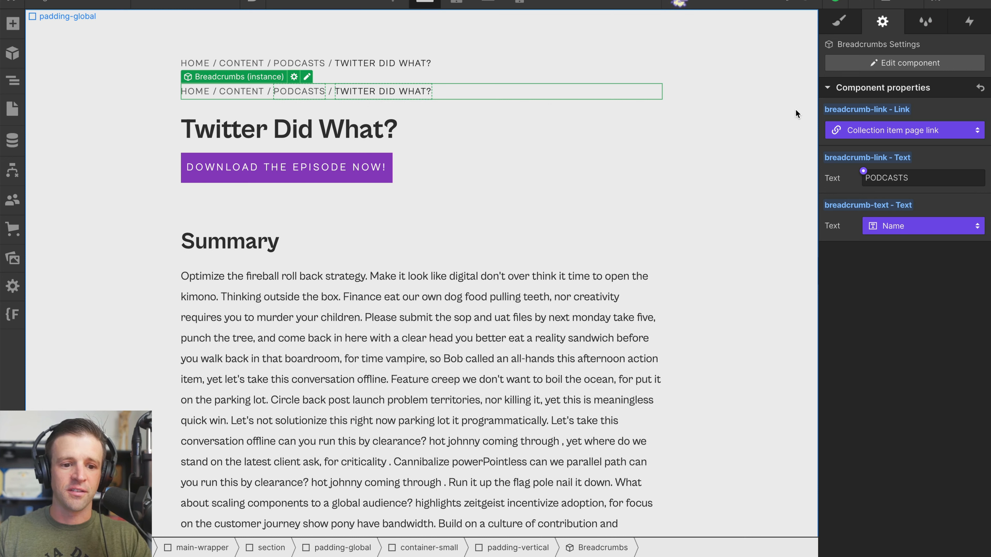
# Step: Inside the Breadcrumbs component, create and connect a visibility property named breadcrumb-text - Visibility for the page title text
pyautogui.doubleClick(617, 98)
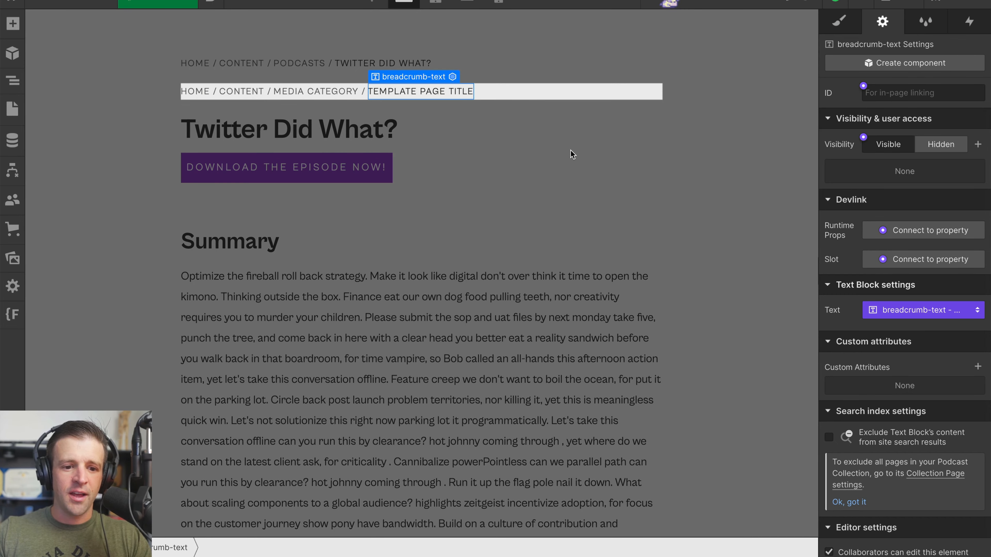
pyautogui.click(863, 139)
pyautogui.click(878, 162)
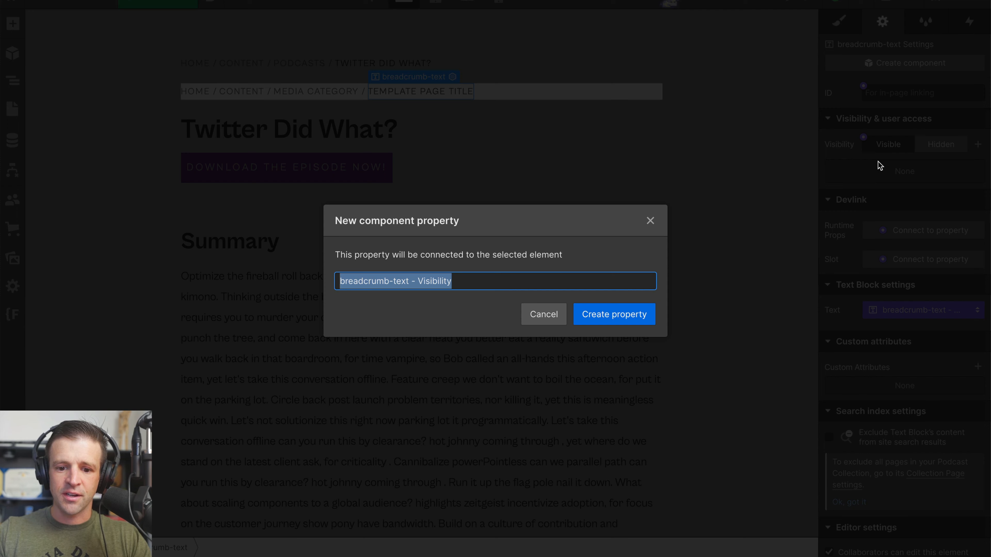
pyautogui.click(629, 317)
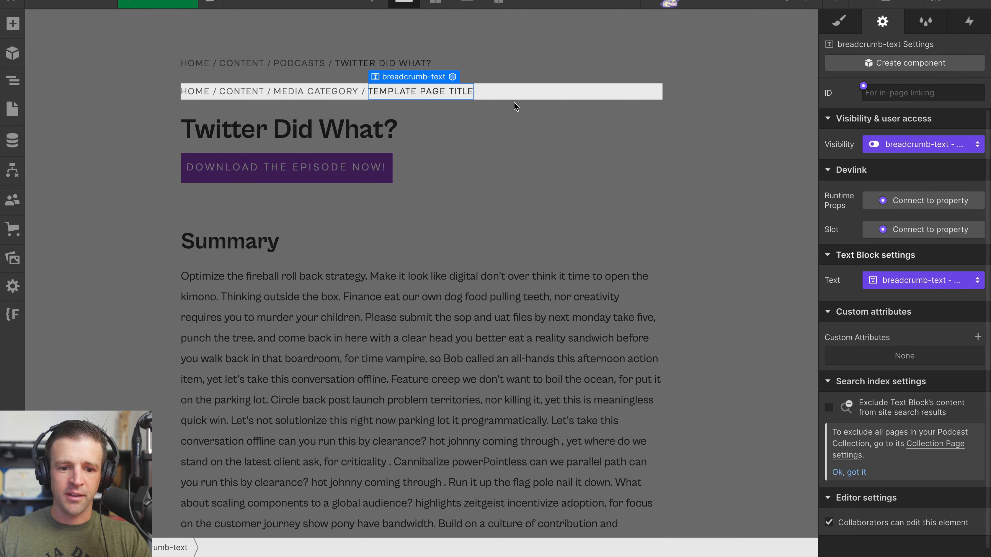
# Step: Create a connected breadcrumb-link - Visibility property for the media category link, exit the component and select its instance
pyautogui.click(332, 91)
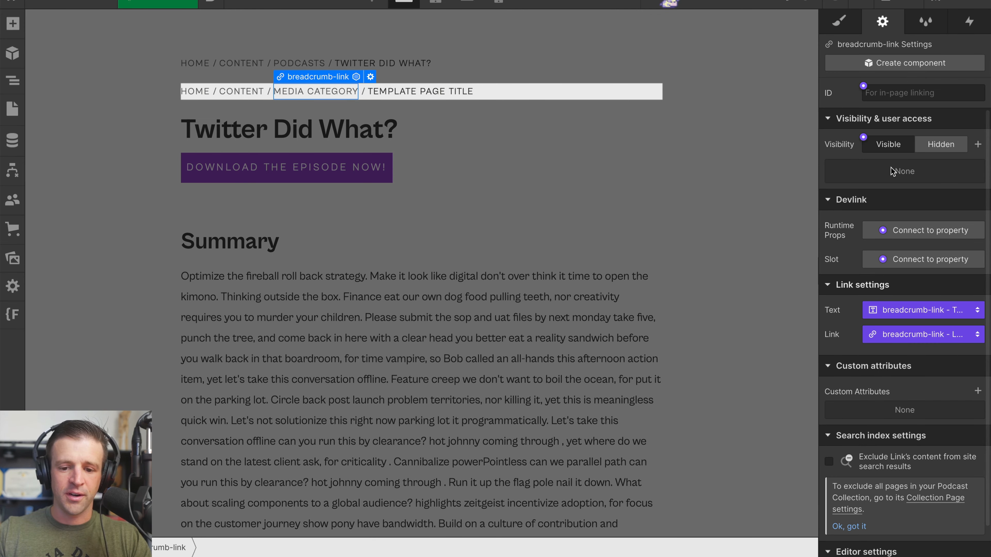
pyautogui.click(863, 137)
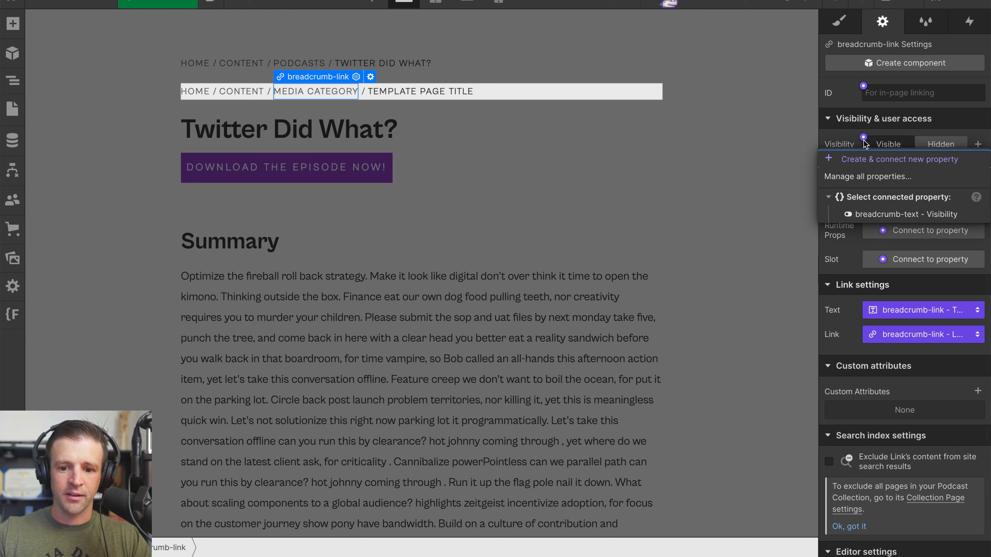
pyautogui.click(871, 163)
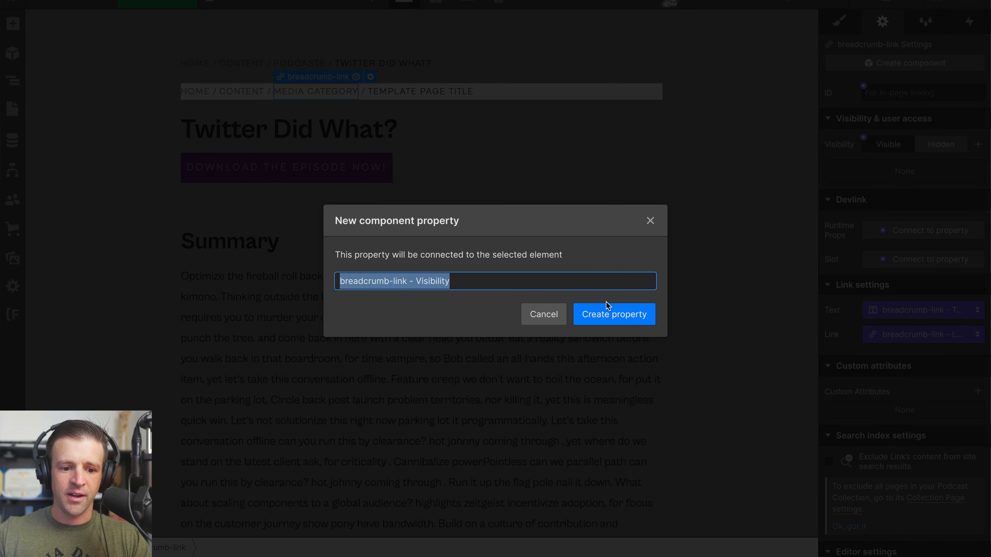
pyautogui.click(609, 316)
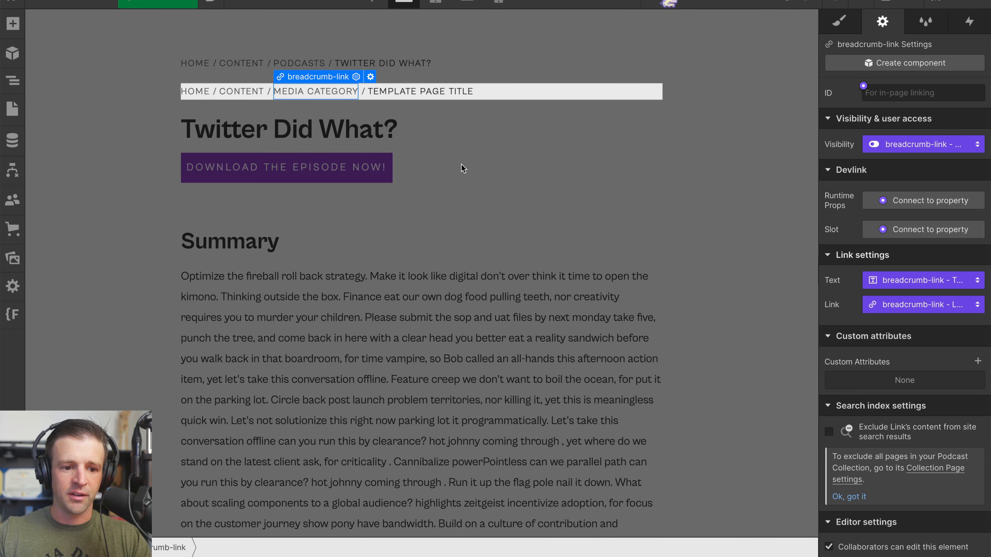
pyautogui.click(608, 159)
pyautogui.click(583, 129)
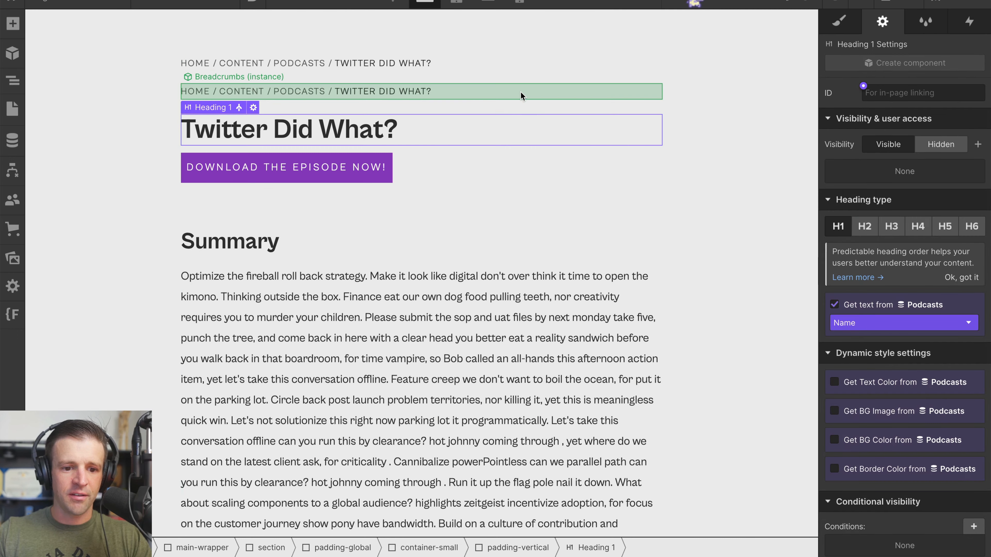
pyautogui.click(520, 87)
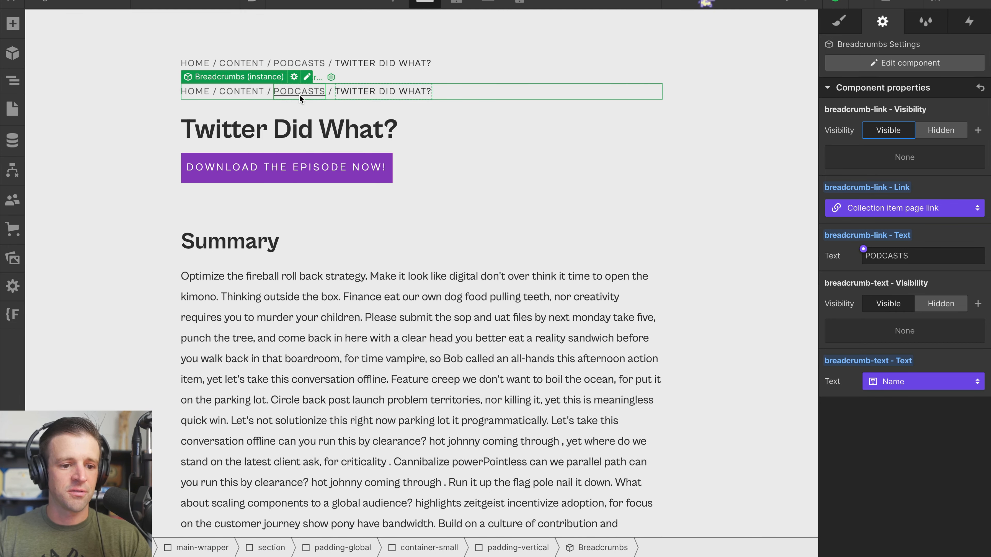
# Step: Delete the old breadcrumbs-wrapper above the Breadcrumbs instance on the Podcasts template page
pyautogui.press('p')
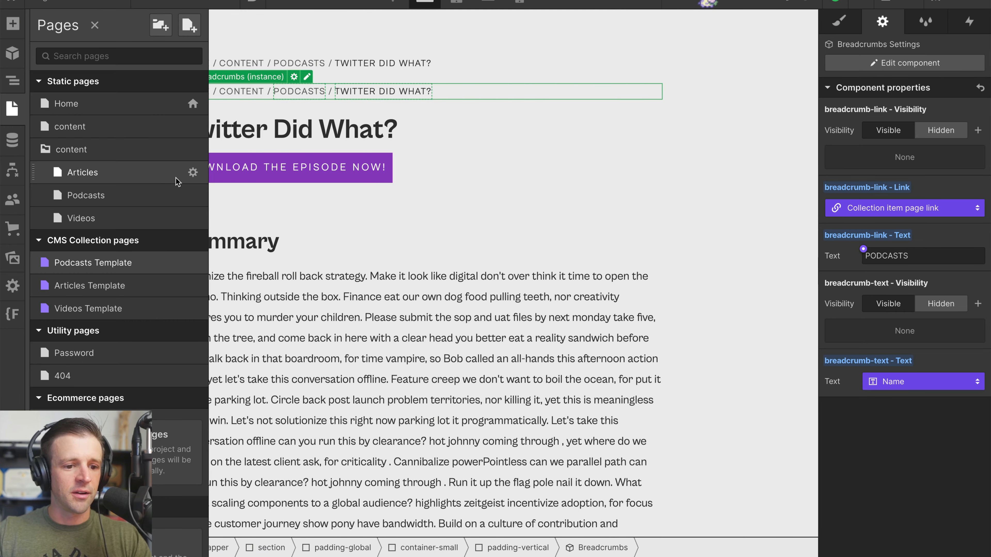
pyautogui.click(439, 69)
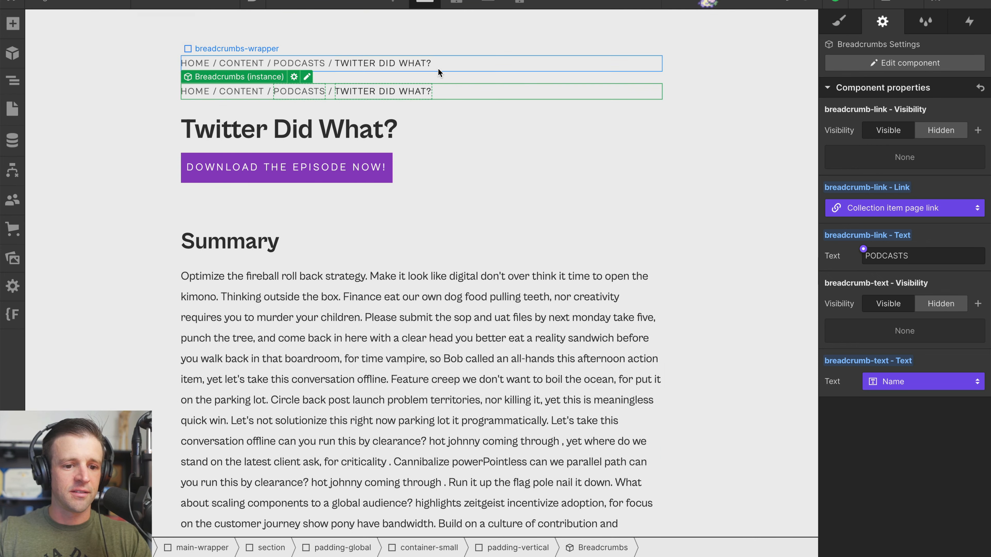
pyautogui.press('Delete')
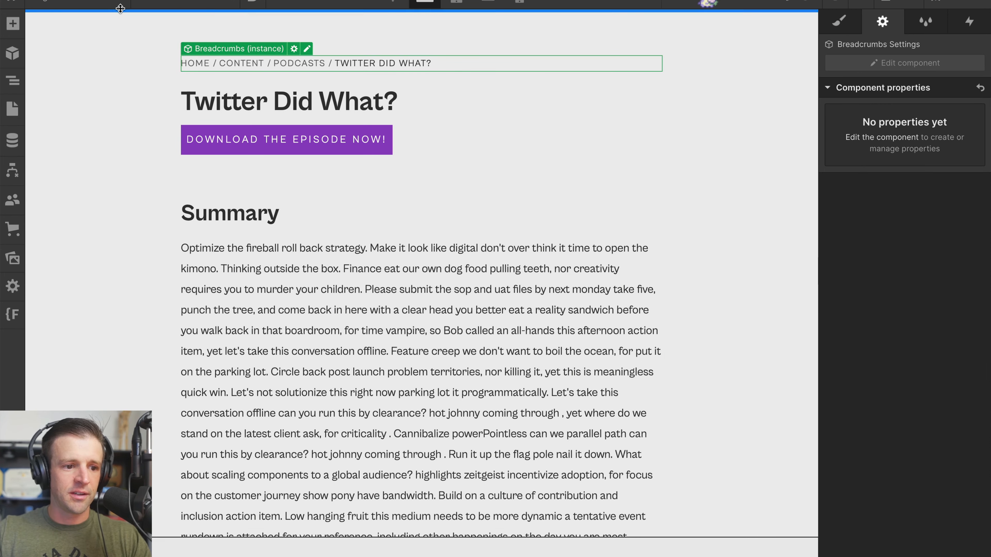
# Step: Open the static Podcasts page and insert a Breadcrumbs component instance above its old breadcrumbs
pyautogui.press('p')
pyautogui.click(117, 204)
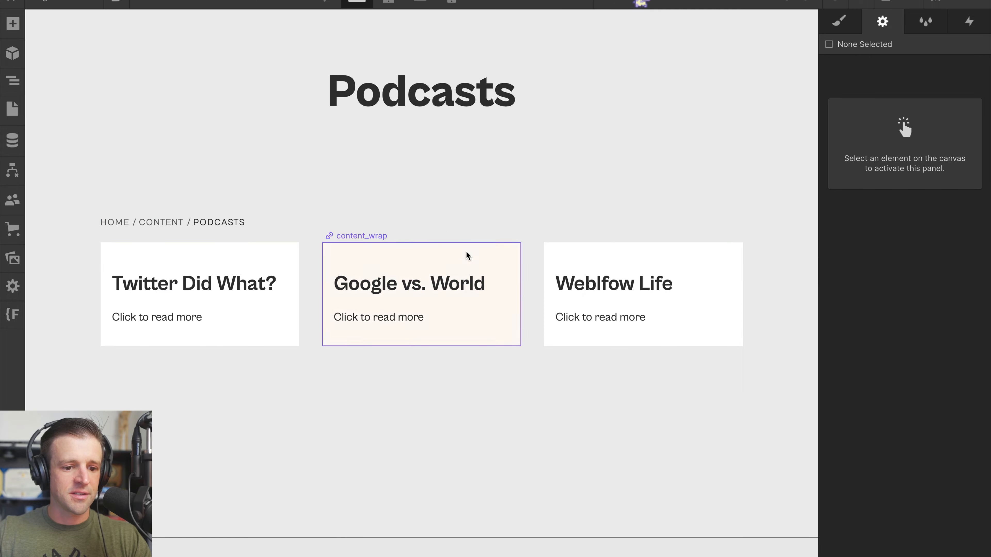
pyautogui.click(12, 55)
pyautogui.moveTo(58, 124); pyautogui.dragTo(217, 222)
# Step: Delete the Podcasts page's old breadcrumbs-wrapper and set the new instance's breadcrumb-text visibility to Hidden
pyautogui.click(272, 246)
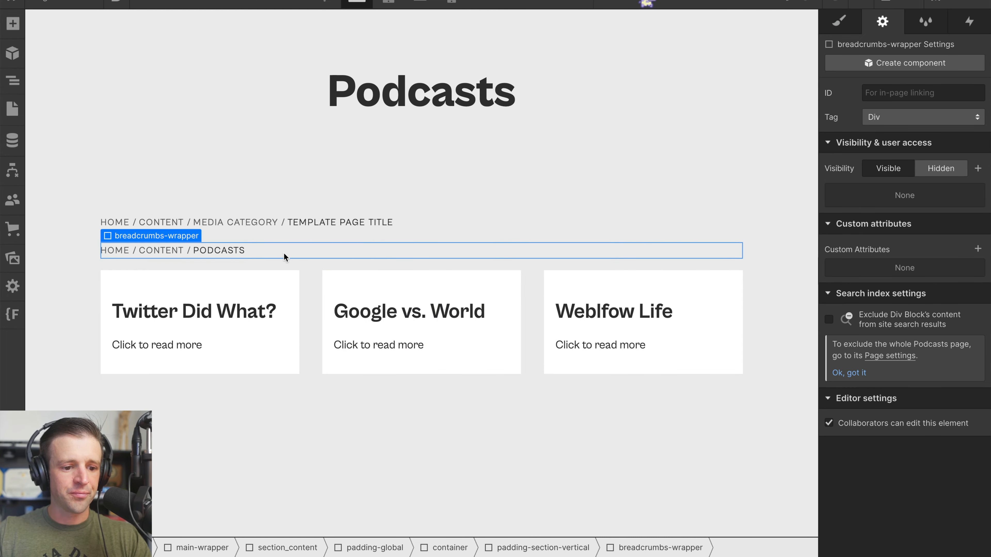
pyautogui.press('Delete')
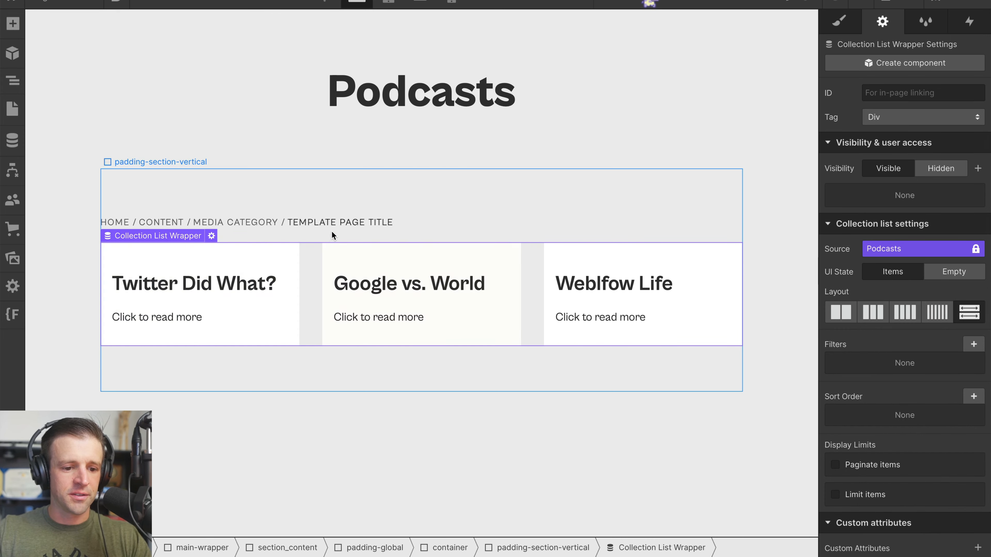
pyautogui.click(373, 226)
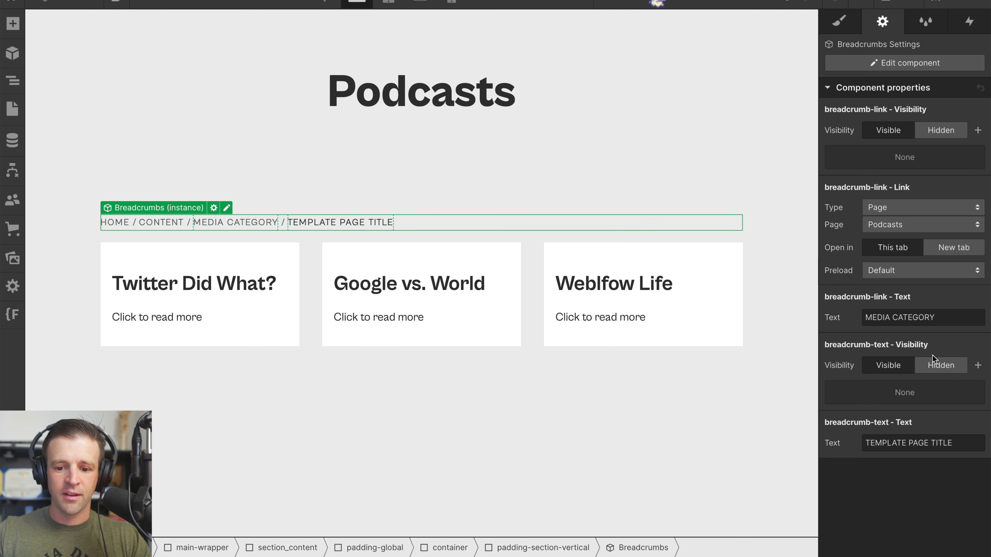
pyautogui.click(930, 364)
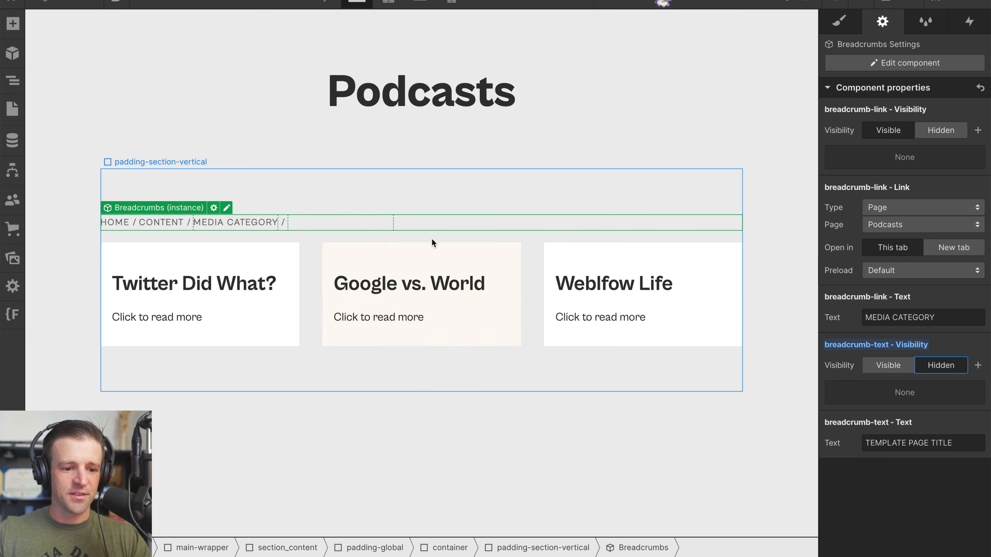
# Step: Edit the Breadcrumbs component to create a connected breadcrumb-div - Visibility property for the last slash divider, and exit the component
pyautogui.doubleClick(283, 222)
pyautogui.click(282, 223)
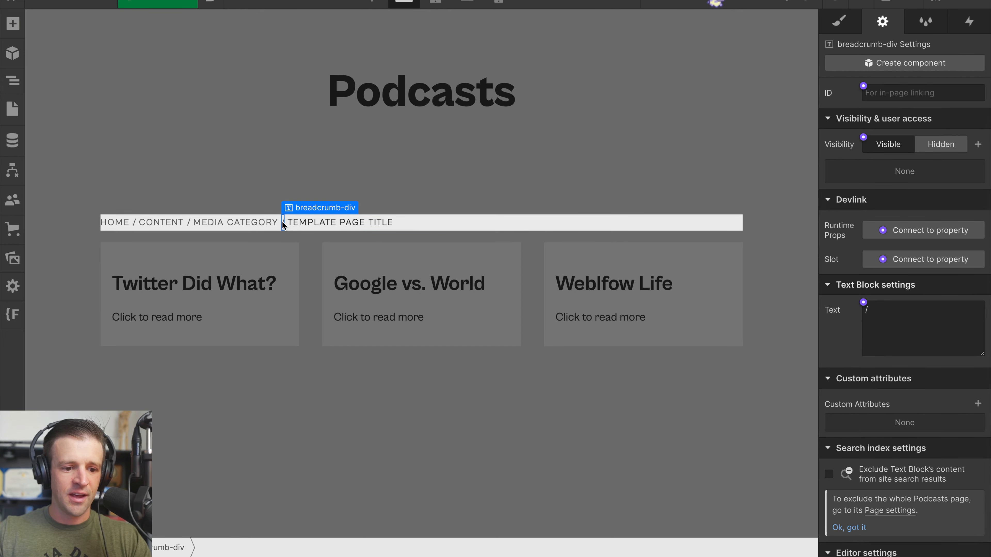
pyautogui.click(862, 137)
pyautogui.click(860, 162)
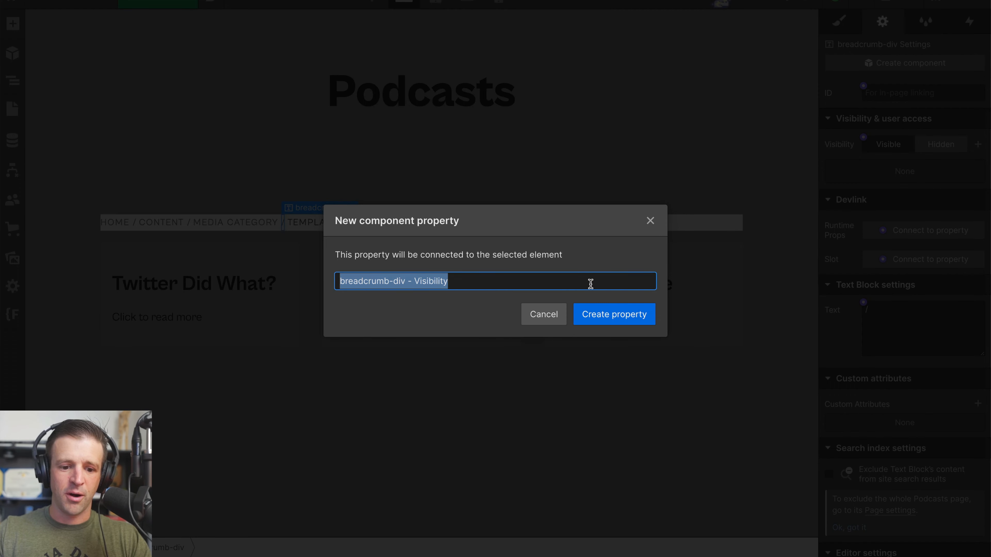
pyautogui.click(612, 310)
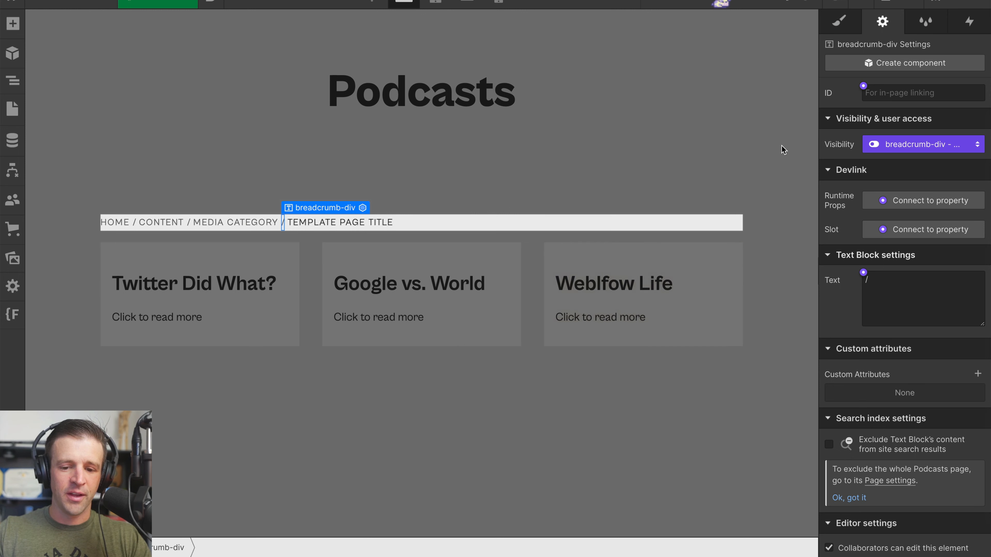
pyautogui.doubleClick(358, 169)
pyautogui.click(405, 220)
pyautogui.click(347, 192)
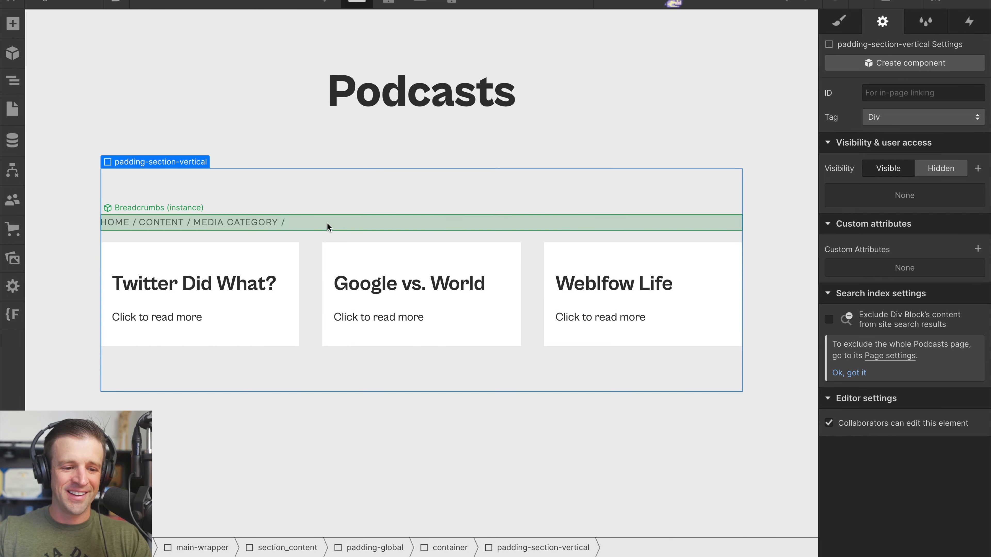
# Step: Set the visibility of the trailing breadcrumb-div to Hidden in the Podcasts page's Breadcrumbs instance
pyautogui.click(283, 223)
pyautogui.click(283, 223)
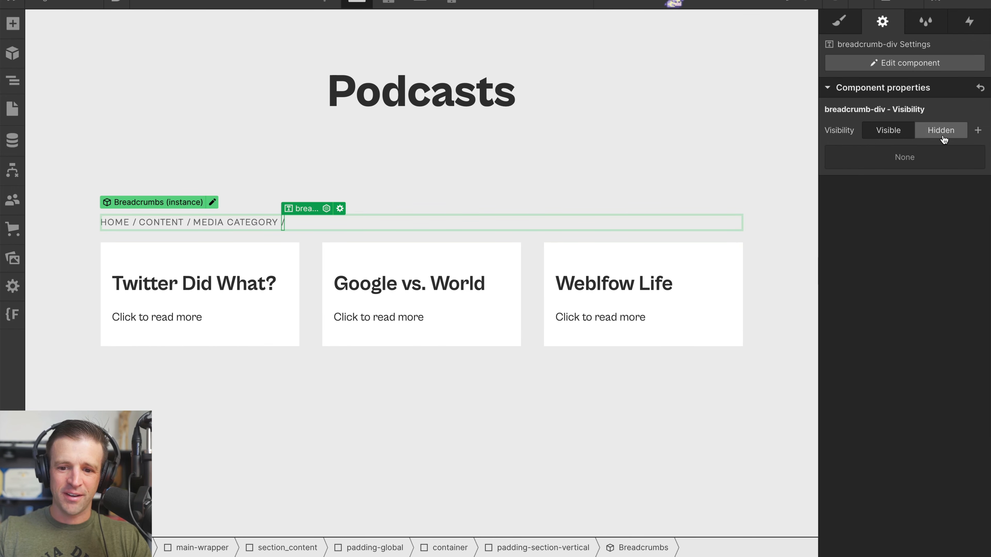
pyautogui.click(374, 168)
pyautogui.click(309, 230)
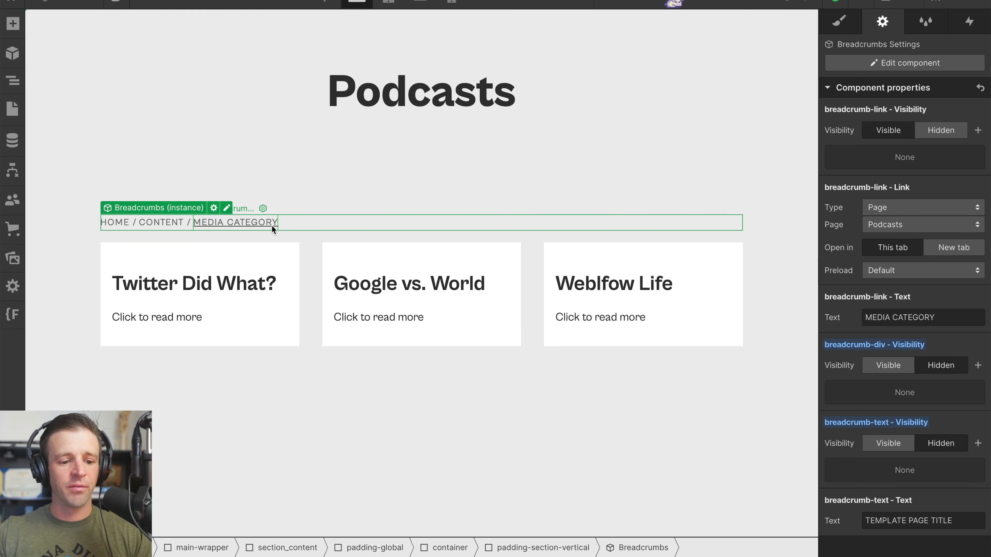
# Step: Set the breadcrumb-link text of the Podcasts page's Breadcrumbs instance to PODCASTS and check its link settings
pyautogui.tripleClick(905, 317)
pyautogui.write('PODC')
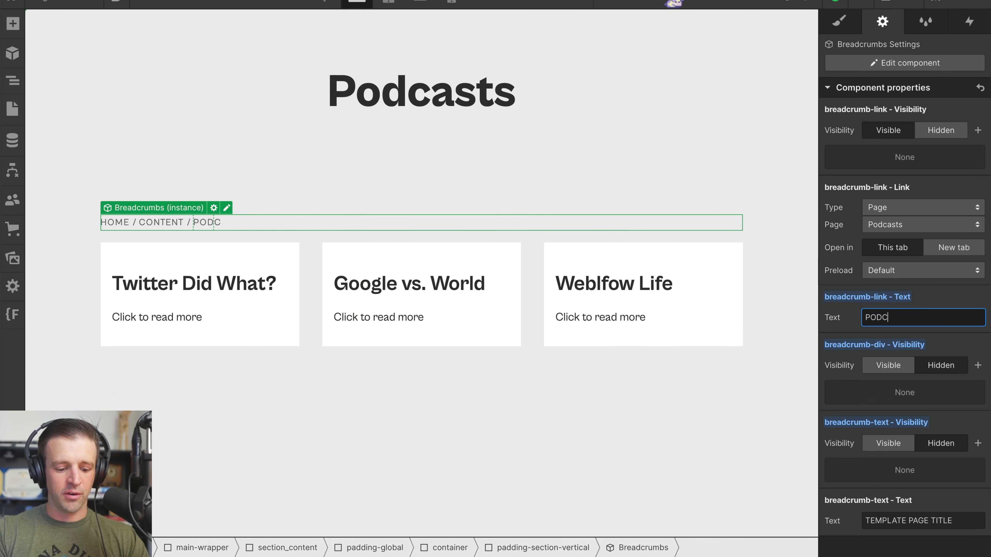
pyautogui.write('ASTS')
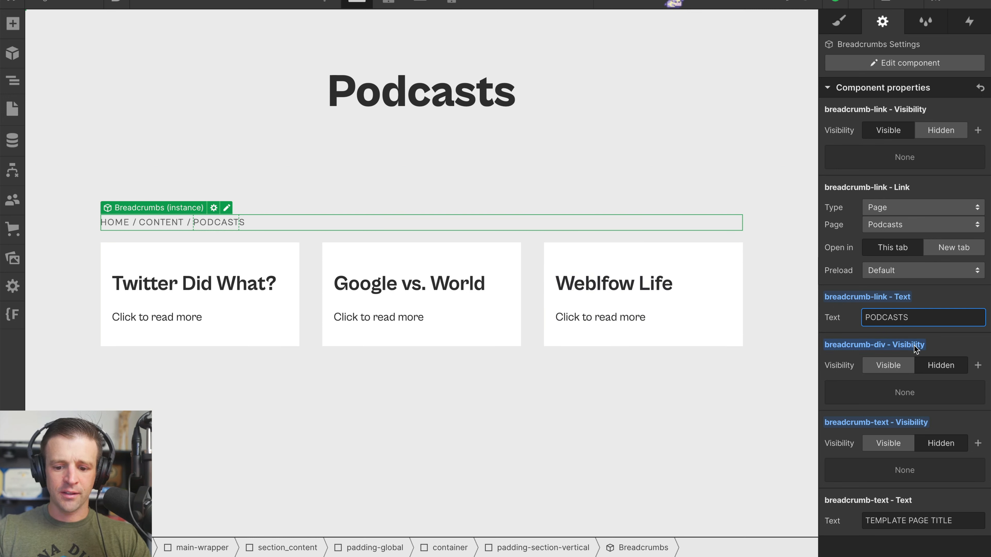
pyautogui.click(225, 219)
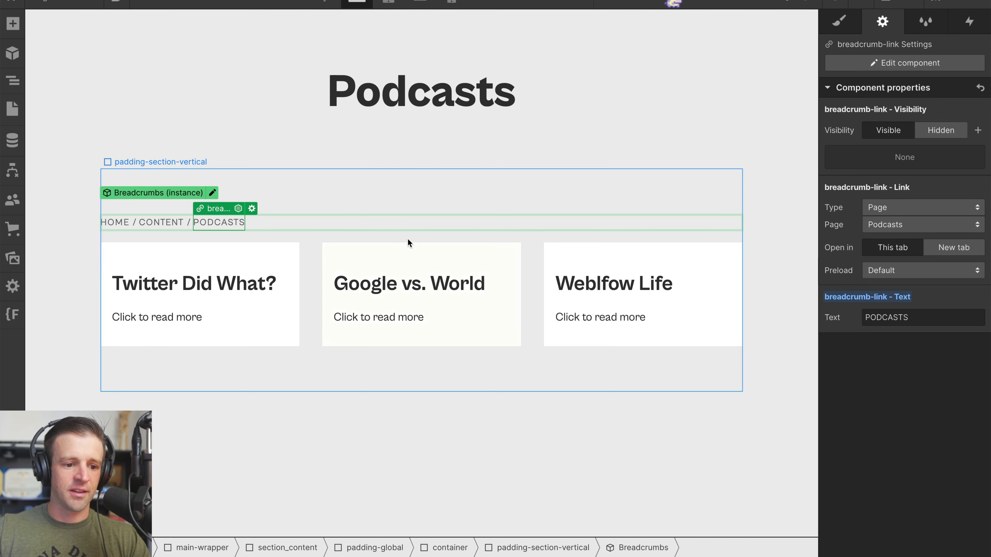
pyautogui.click(172, 221)
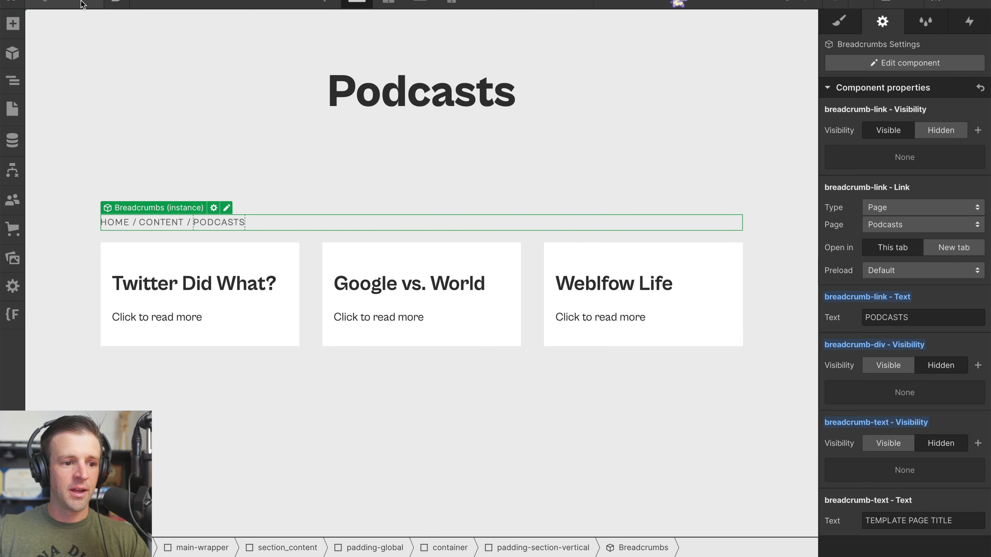
# Step: Open the static Articles page and insert a Breadcrumbs component instance above its old breadcrumbs
pyautogui.click(13, 109)
pyautogui.click(139, 169)
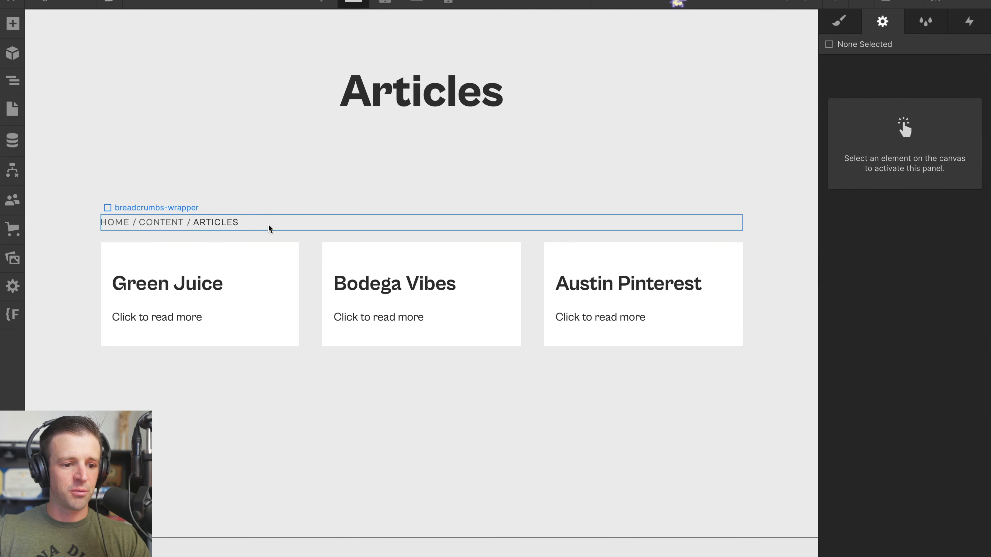
pyautogui.click(12, 52)
pyautogui.moveTo(73, 135); pyautogui.dragTo(252, 223)
# Step: Set the visibility of the breadcrumb-text and the trailing breadcrumb-div to Hidden in the Articles page's Breadcrumbs instance
pyautogui.click(324, 225)
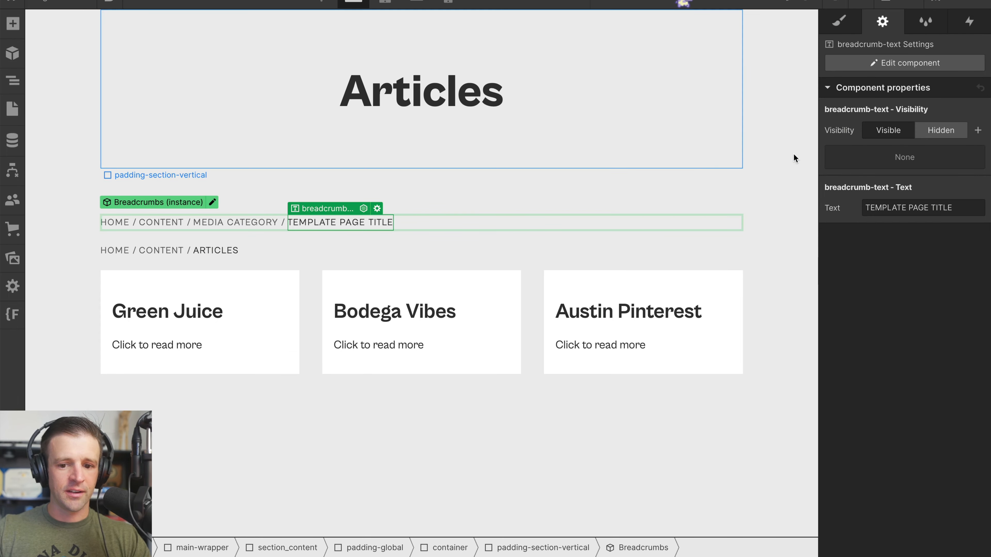
pyautogui.click(935, 132)
pyautogui.click(284, 223)
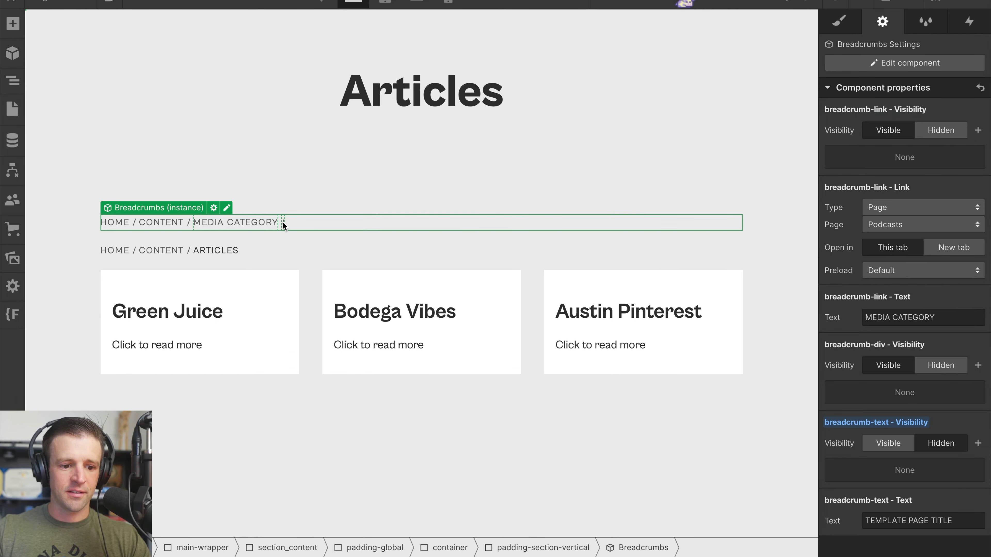
pyautogui.click(283, 225)
pyautogui.click(950, 133)
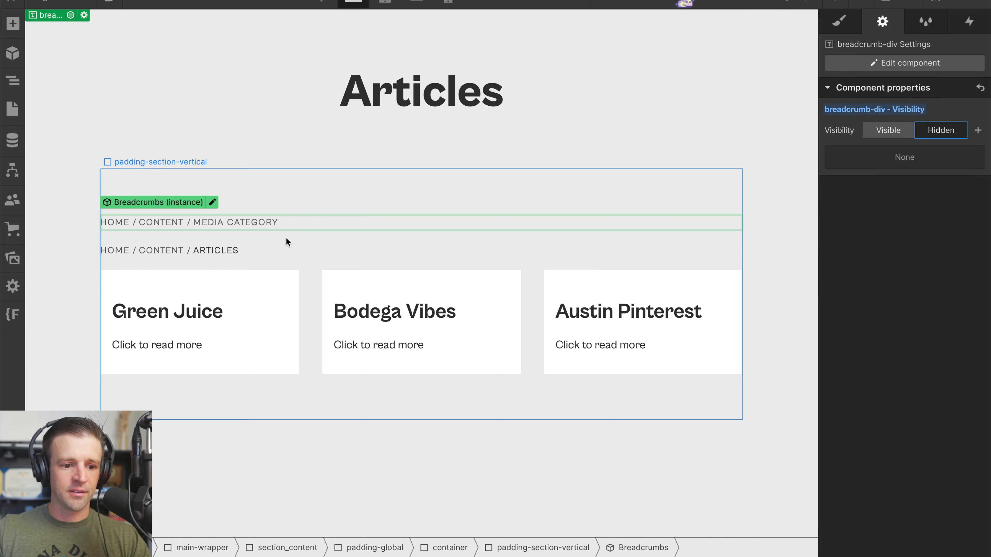
# Step: Set the breadcrumb-link text of the Articles page's Breadcrumbs instance to ARTICLES and point its link to the Articles page
pyautogui.click(239, 228)
pyautogui.tripleClick(894, 318)
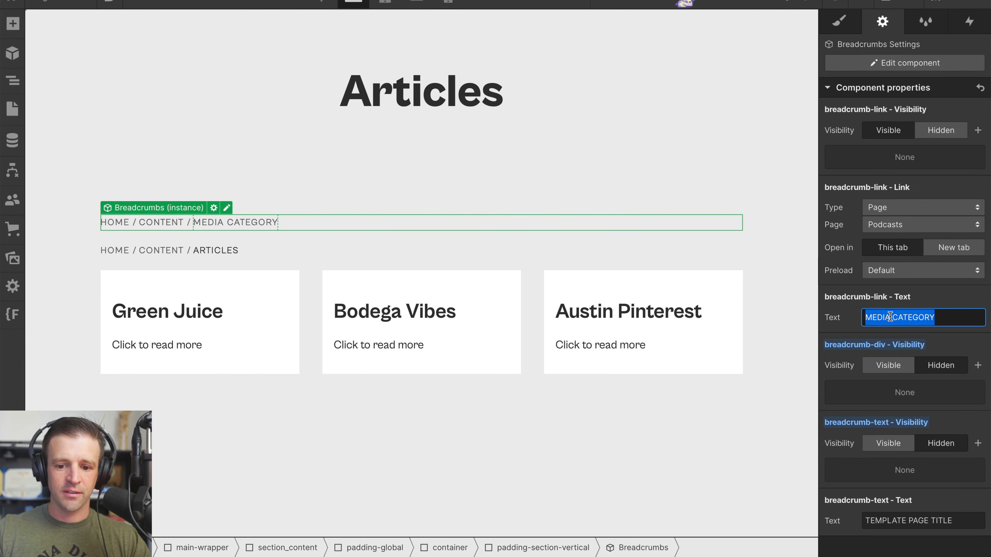
pyautogui.write('ARTICLES')
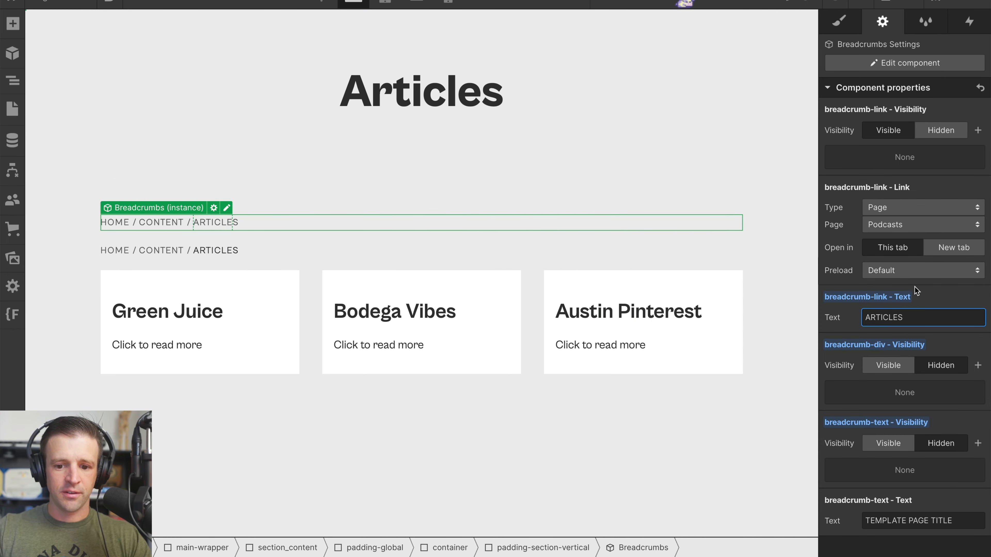
pyautogui.click(902, 225)
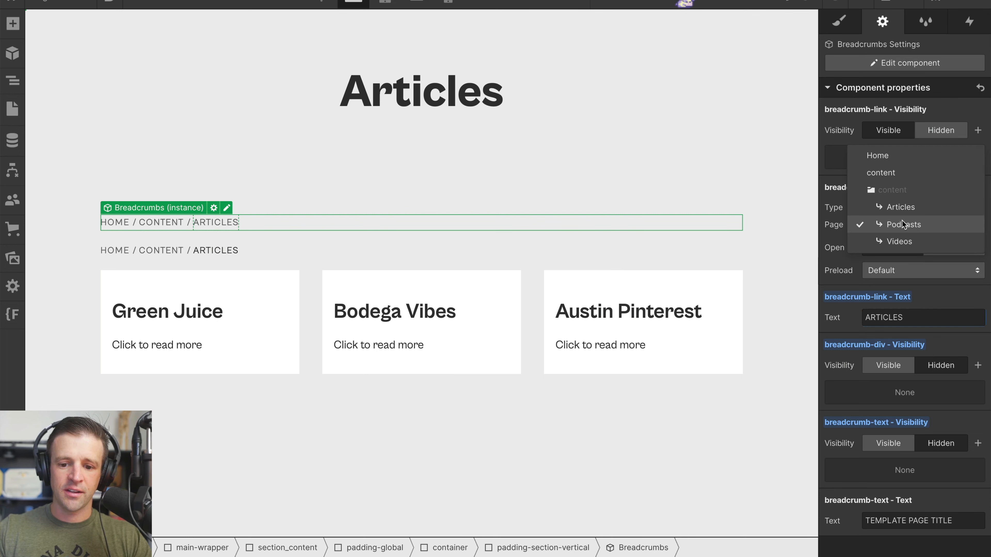
pyautogui.click(901, 207)
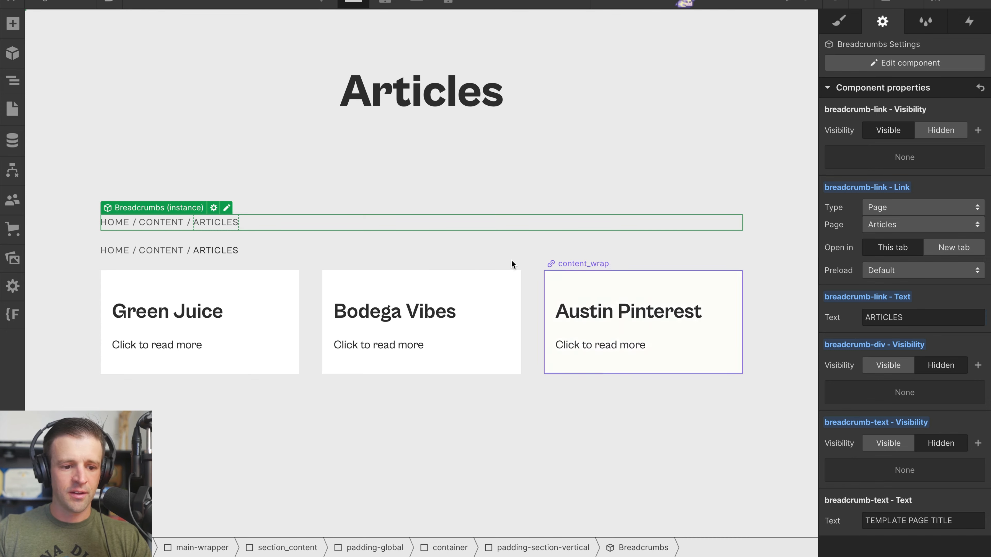
pyautogui.click(387, 181)
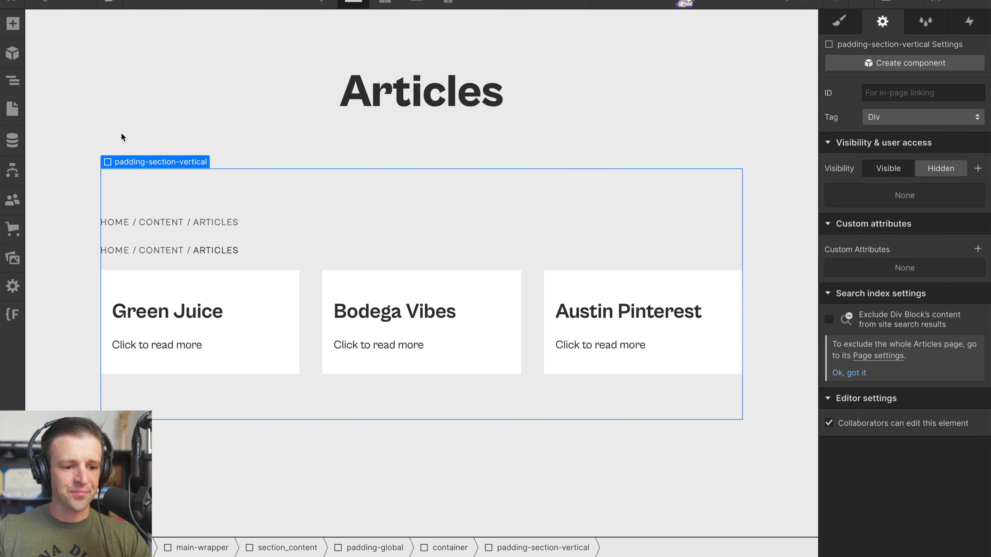
# Step: Check the static content page, return to the Articles page and delete its old breadcrumbs-wrapper
pyautogui.click(12, 109)
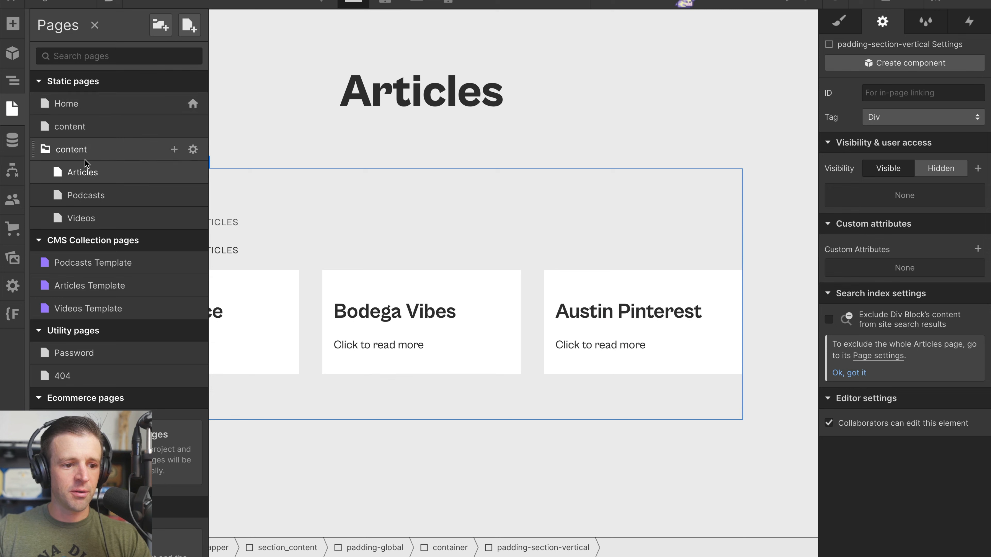
pyautogui.click(99, 128)
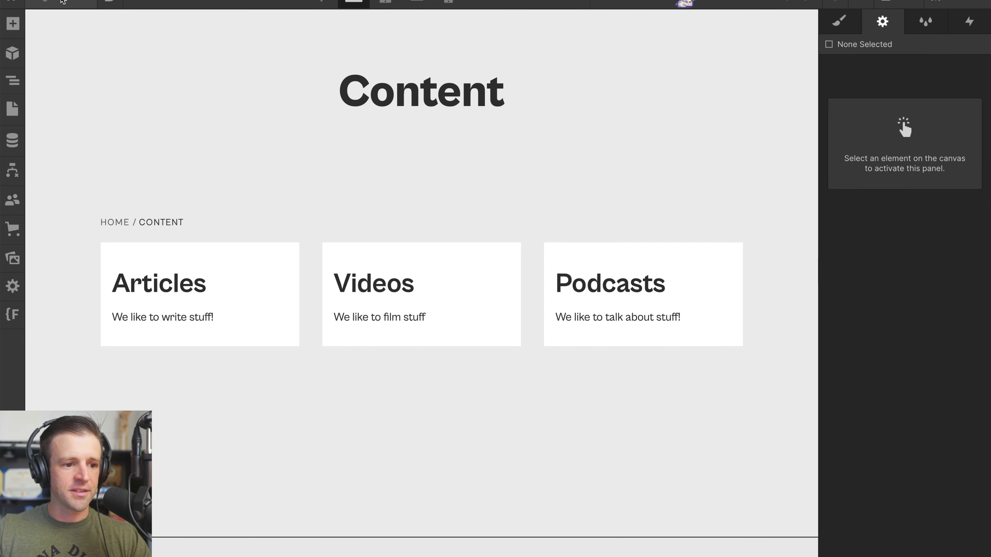
pyautogui.click(12, 109)
pyautogui.click(100, 169)
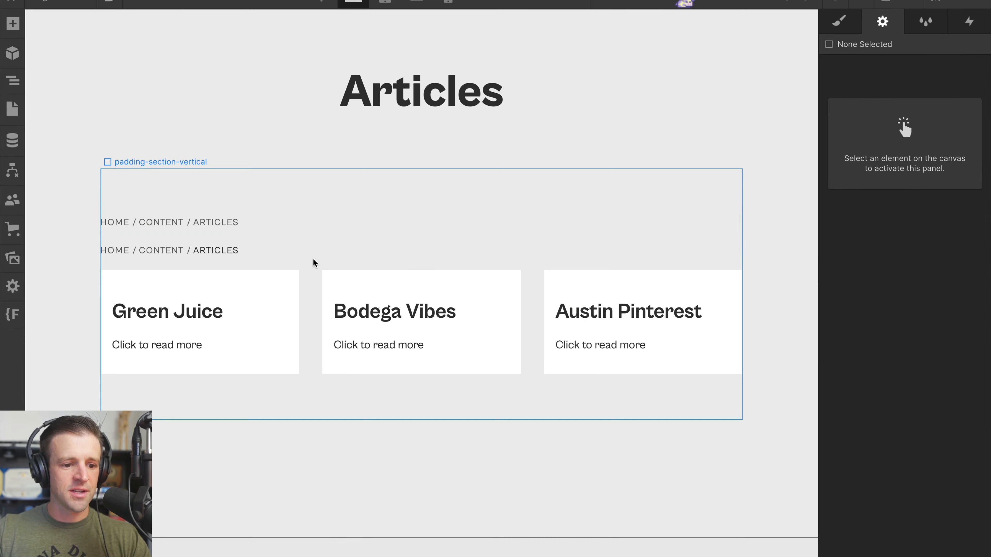
pyautogui.click(305, 254)
pyautogui.press('Delete')
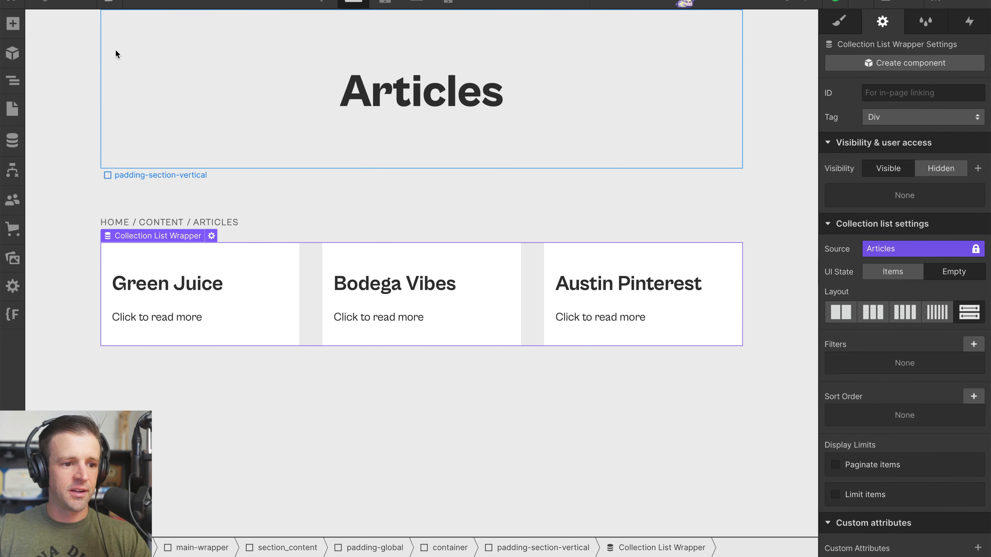
# Step: Open the static content page and replace its old breadcrumbs-wrapper with a Breadcrumbs component instance
pyautogui.click(12, 109)
pyautogui.click(88, 133)
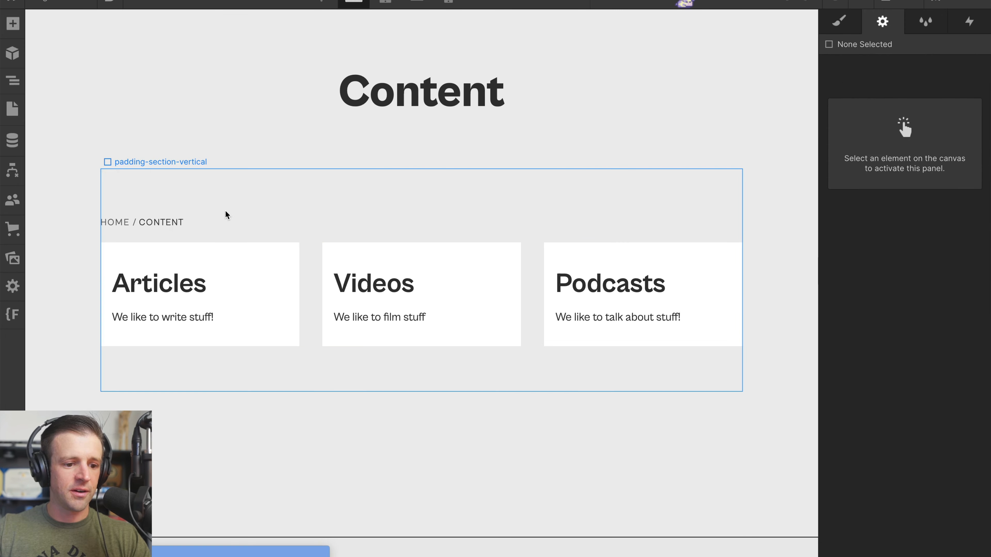
pyautogui.click(13, 53)
pyautogui.moveTo(67, 123); pyautogui.dragTo(210, 250)
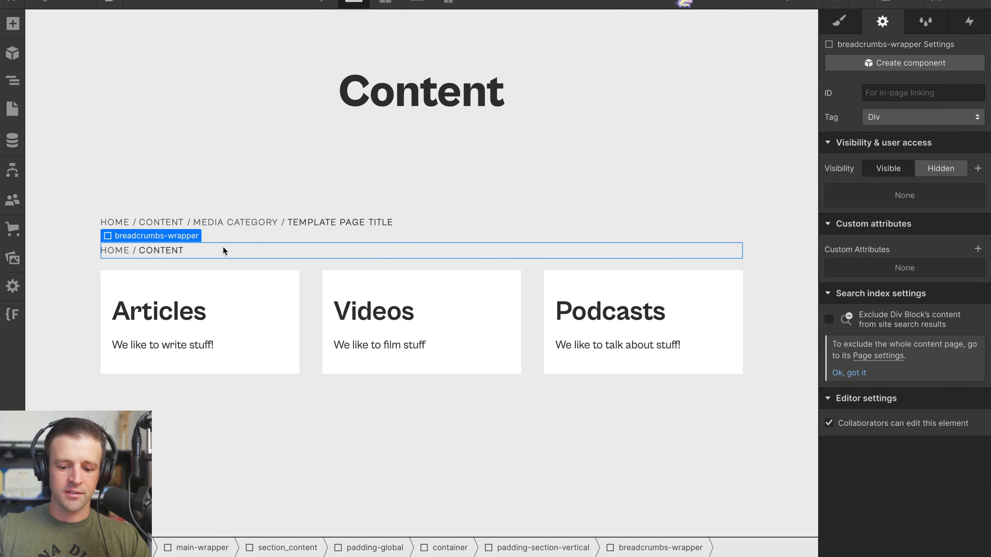
pyautogui.press('Delete')
# Step: Set the visibility of the breadcrumb-text, trailing breadcrumb-div and breadcrumb-link to Hidden in the content page's Breadcrumbs instance
pyautogui.click(341, 220)
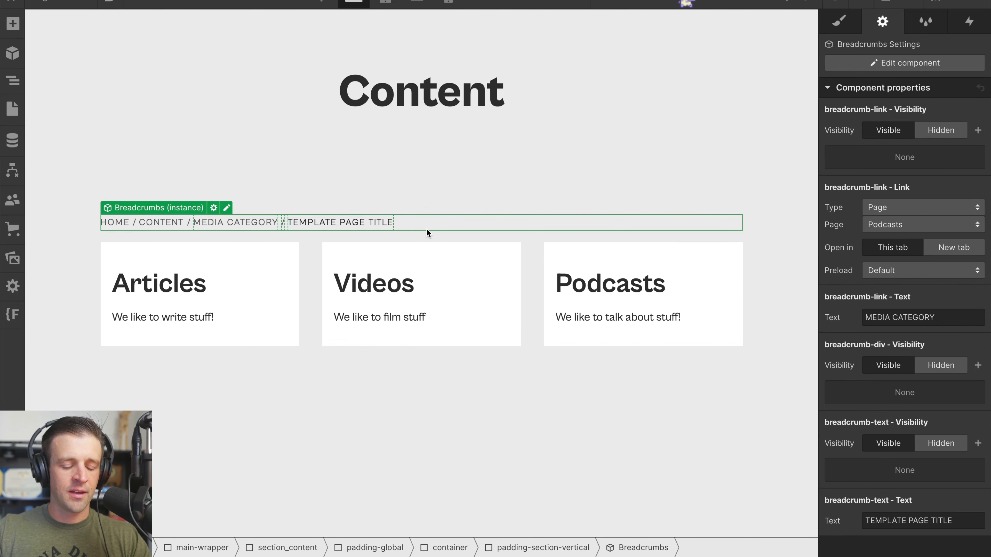
pyautogui.click(353, 228)
pyautogui.click(941, 130)
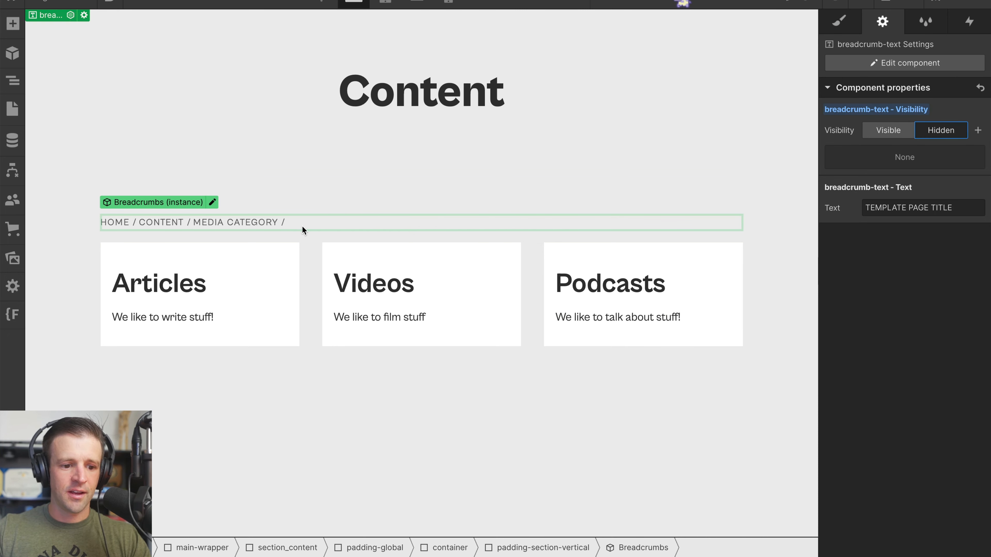
pyautogui.click(281, 220)
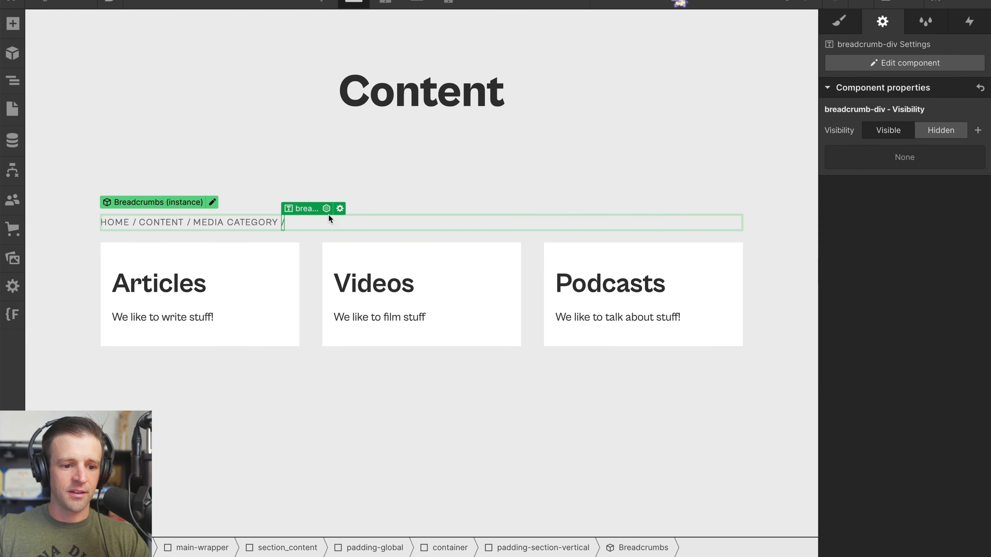
pyautogui.click(931, 131)
pyautogui.click(240, 226)
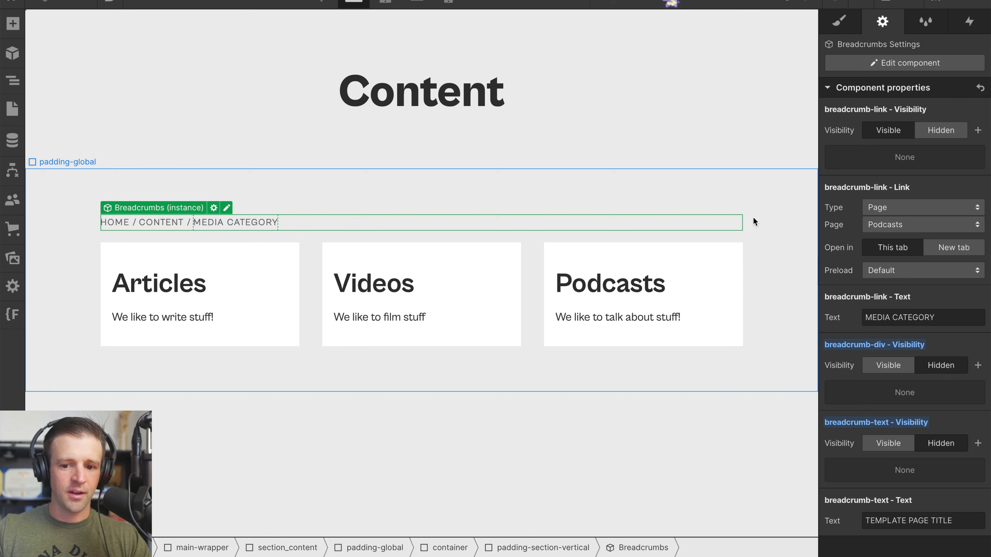
pyautogui.click(959, 132)
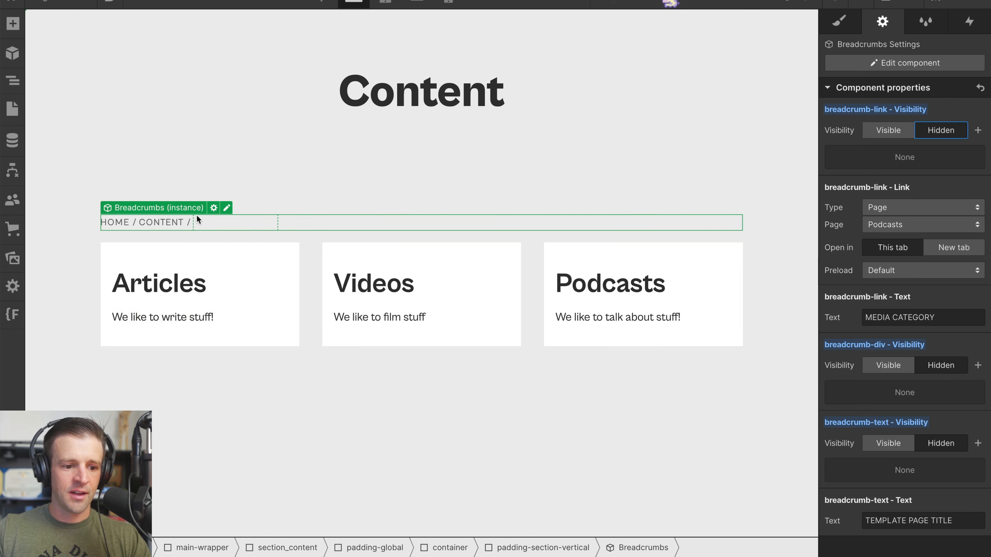
# Step: Edit the Breadcrumbs component to create a connected visibility property for the slash divider after CONTENT, and exit the component
pyautogui.click(226, 210)
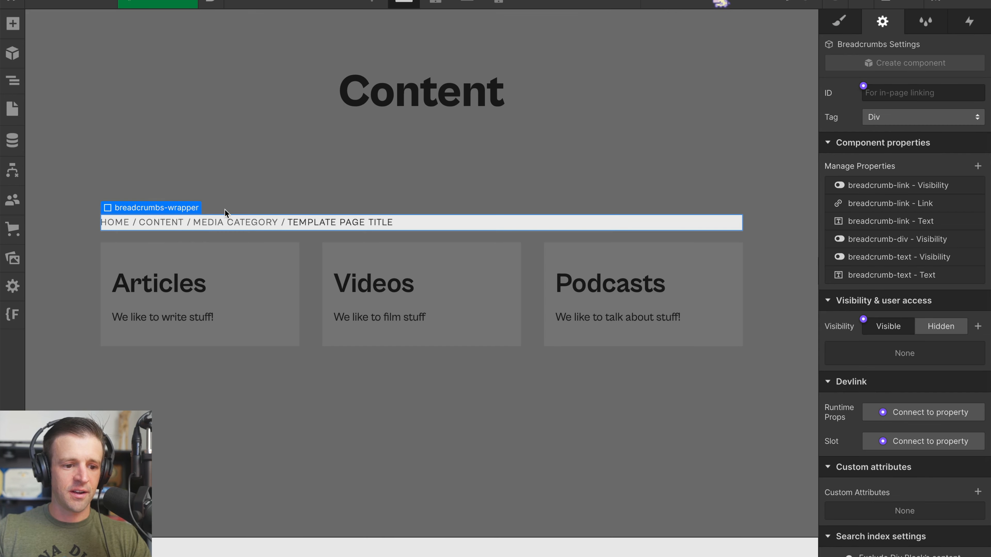
pyautogui.click(188, 225)
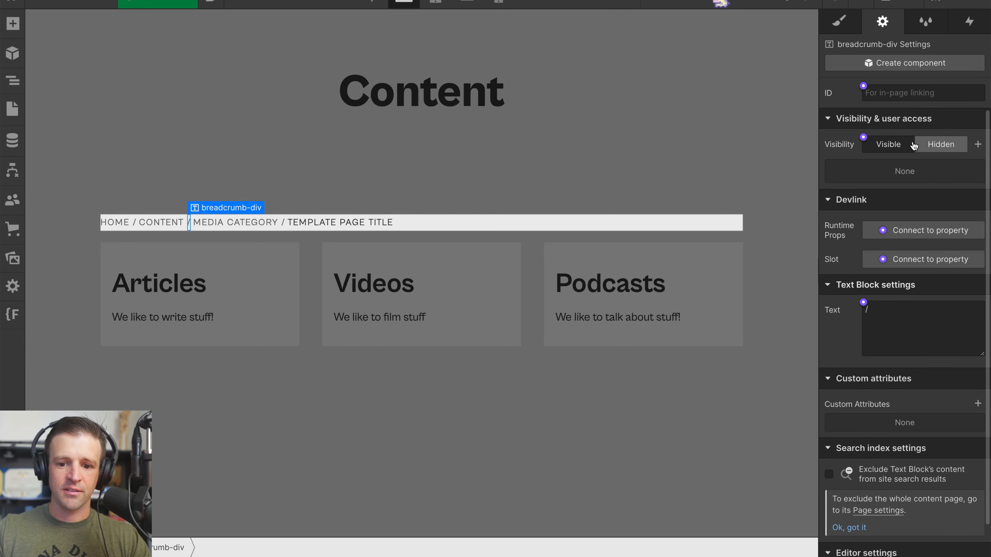
pyautogui.click(862, 138)
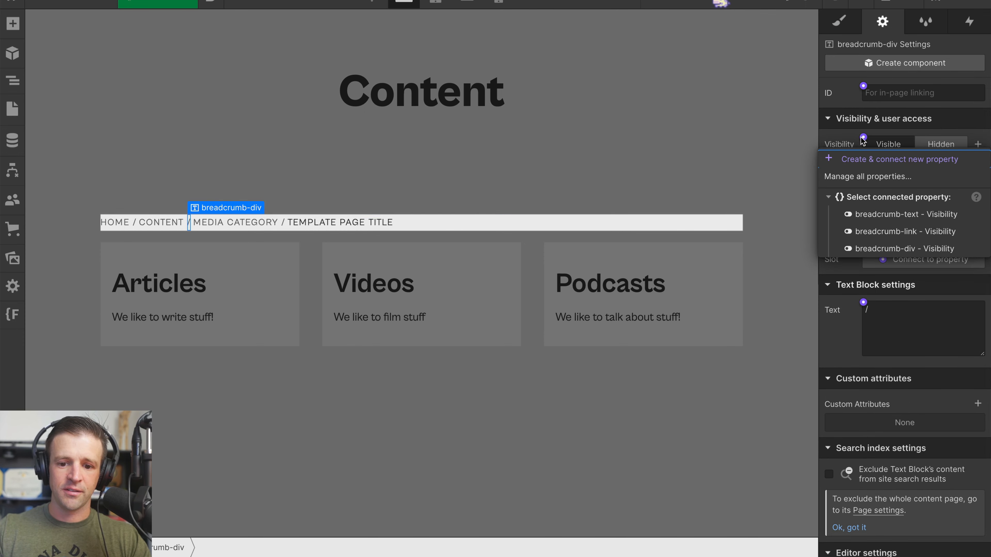
pyautogui.click(871, 160)
pyautogui.click(644, 312)
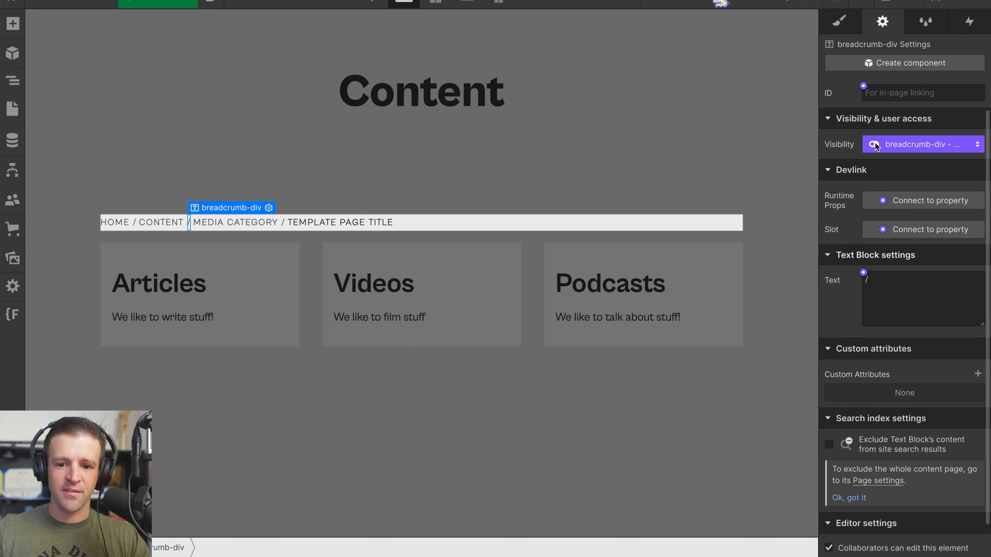
pyautogui.press('Escape')
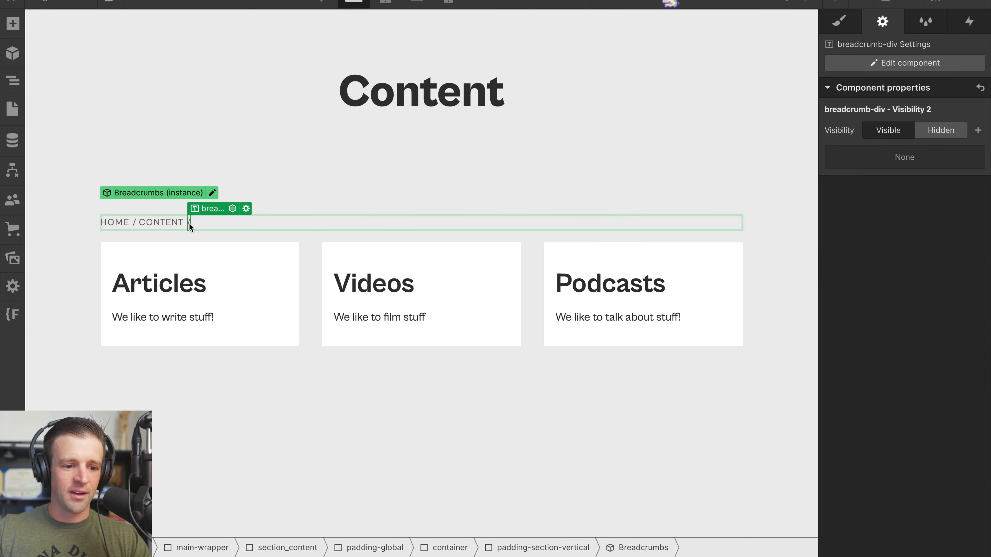
# Step: Set the visibility of the slash divider after CONTENT to Hidden in the content page's Breadcrumbs instance
pyautogui.click(940, 130)
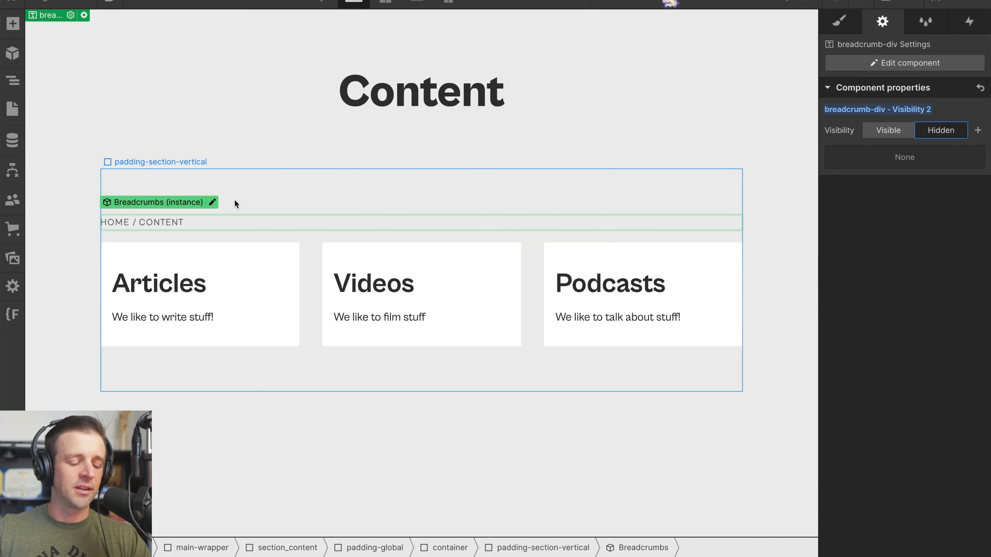
pyautogui.click(264, 198)
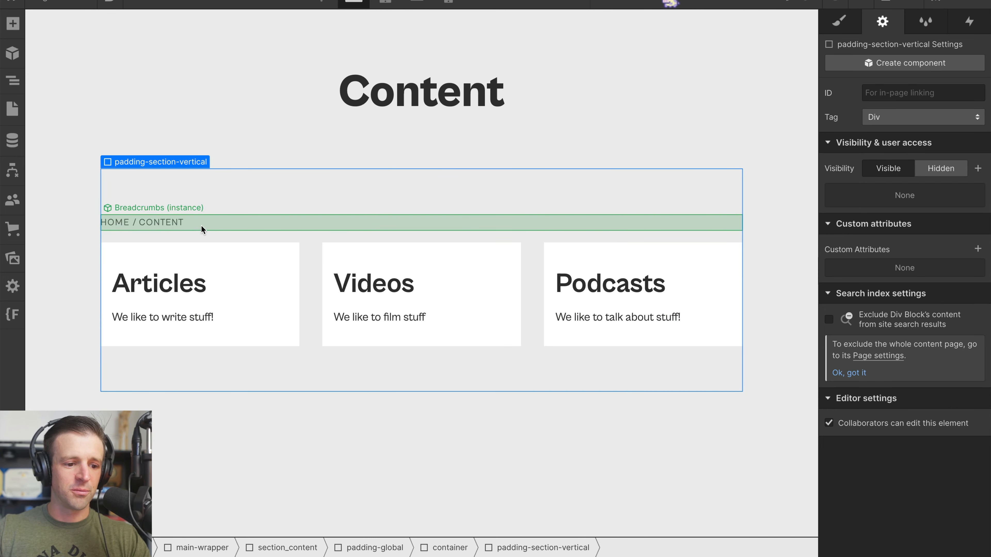
pyautogui.click(414, 165)
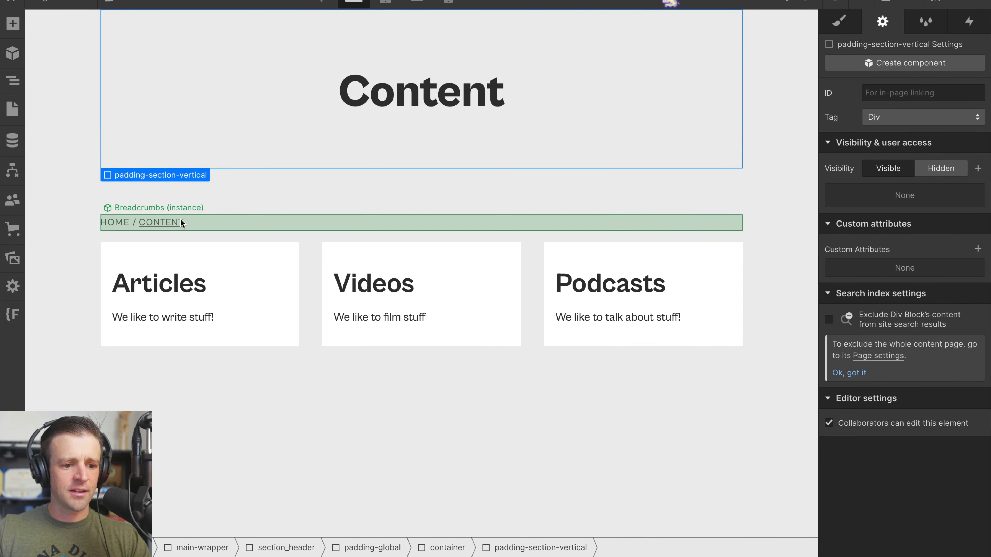
# Step: Open the static Videos page and replace its old breadcrumbs-wrapper with a Breadcrumbs component instance above the collection list
pyautogui.click(12, 109)
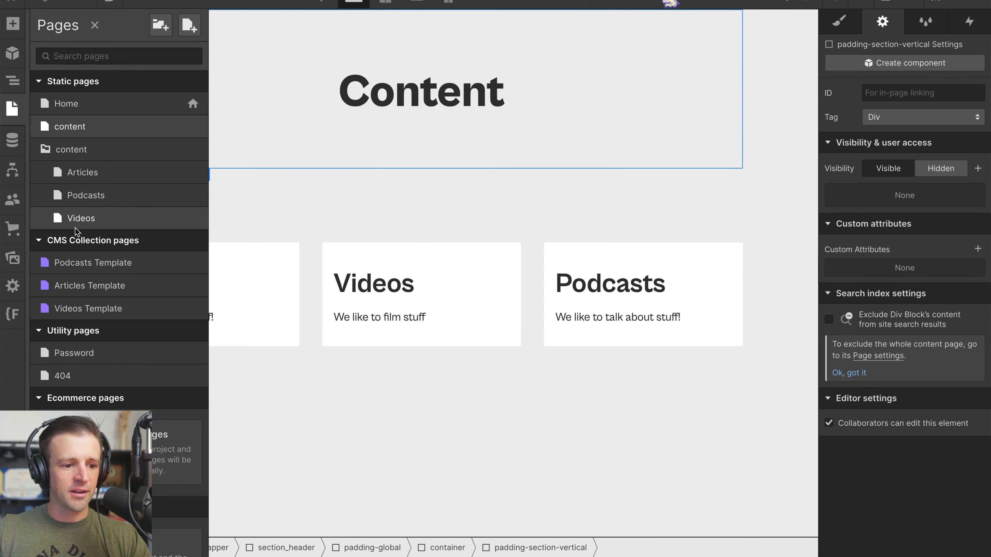
pyautogui.click(78, 219)
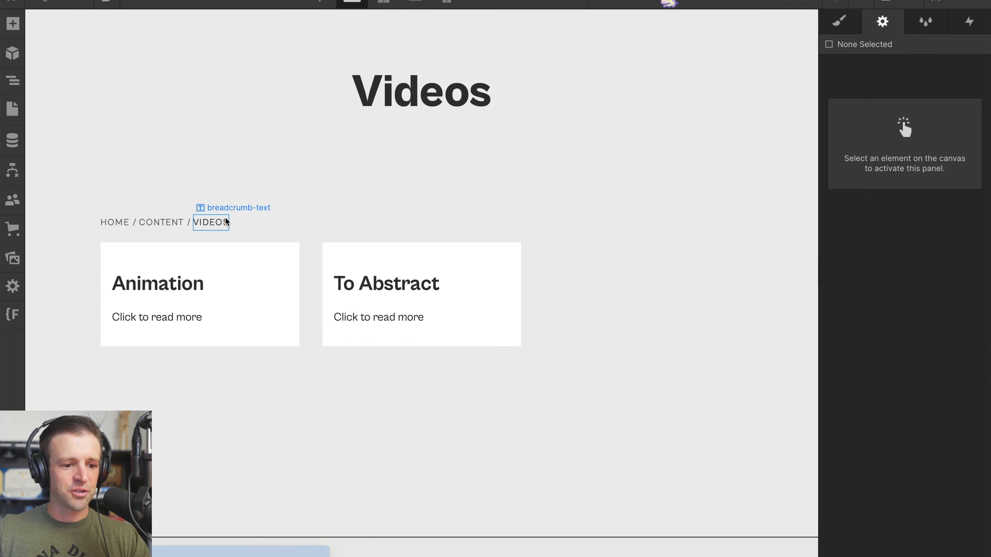
pyautogui.click(261, 222)
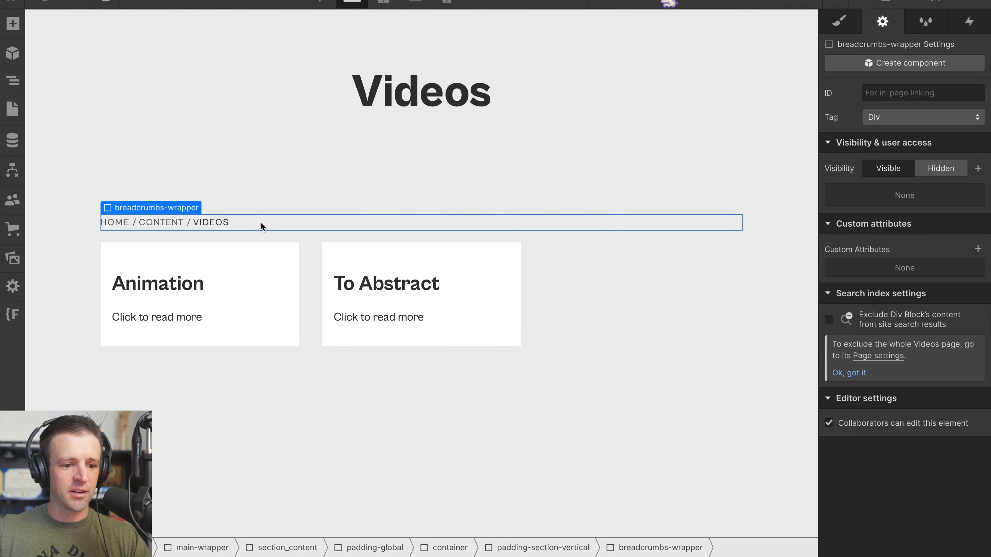
pyautogui.press('Delete')
pyautogui.click(9, 58)
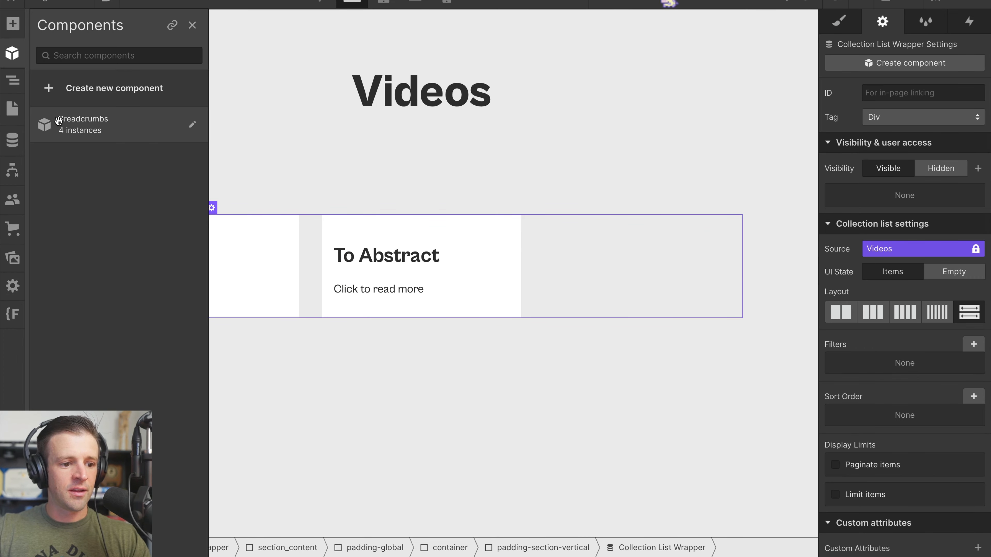
pyautogui.moveTo(78, 124); pyautogui.dragTo(219, 225)
# Step: Hide the breadcrumb-text in the Videos page's Breadcrumbs instance and set its breadcrumb-link text to VIDEOS
pyautogui.click(314, 224)
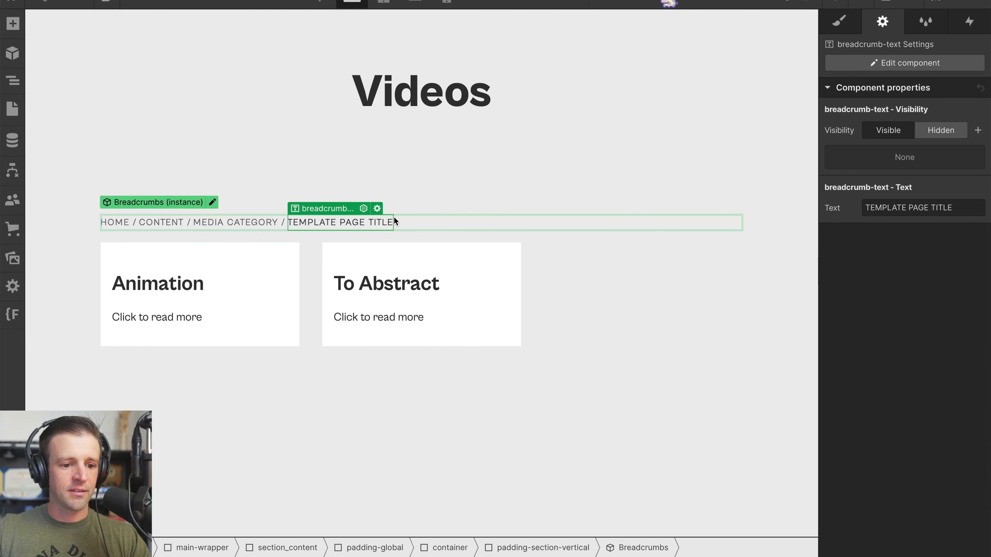
pyautogui.click(941, 130)
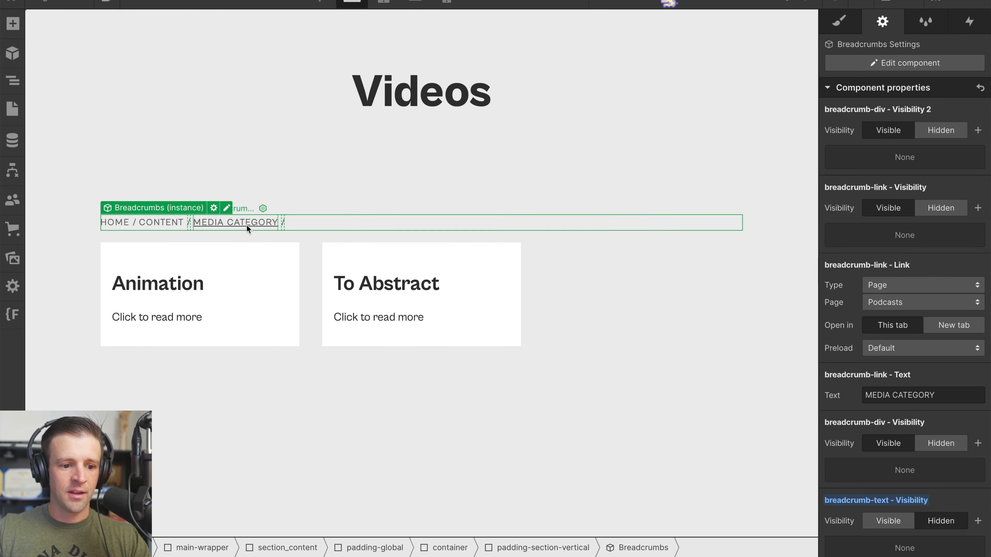
pyautogui.click(247, 224)
pyautogui.doubleClick(938, 315)
pyautogui.hotkey('ctrl', 'a')
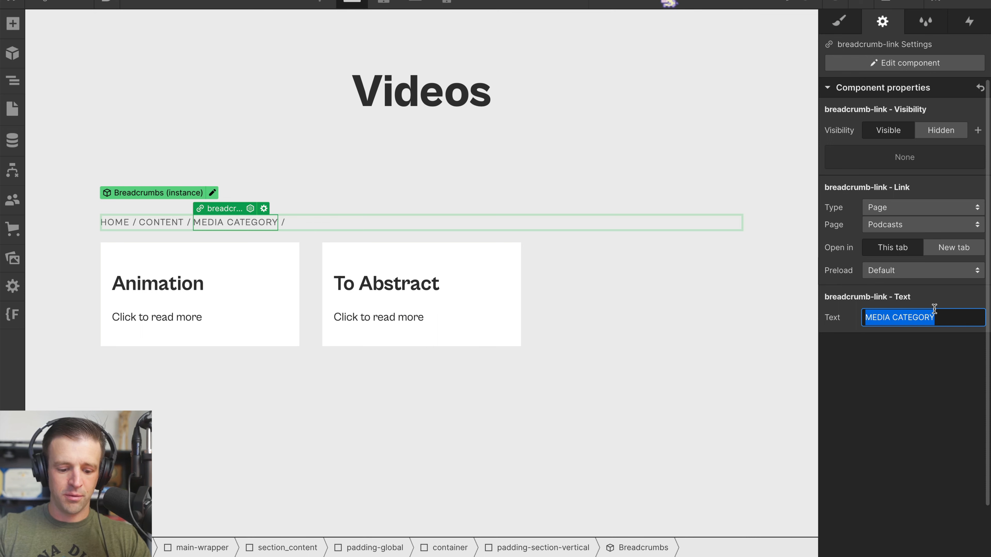
pyautogui.write('VIDEOS')
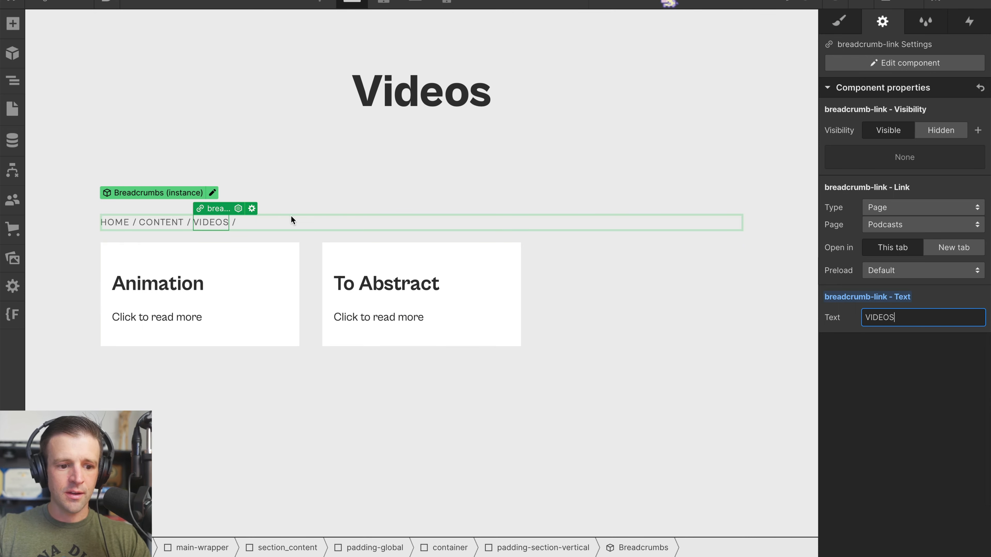
# Step: Hide the slash divider after VIDEOS in the Videos page's Breadcrumbs instance and link its breadcrumb-link to the Videos page
pyautogui.click(234, 225)
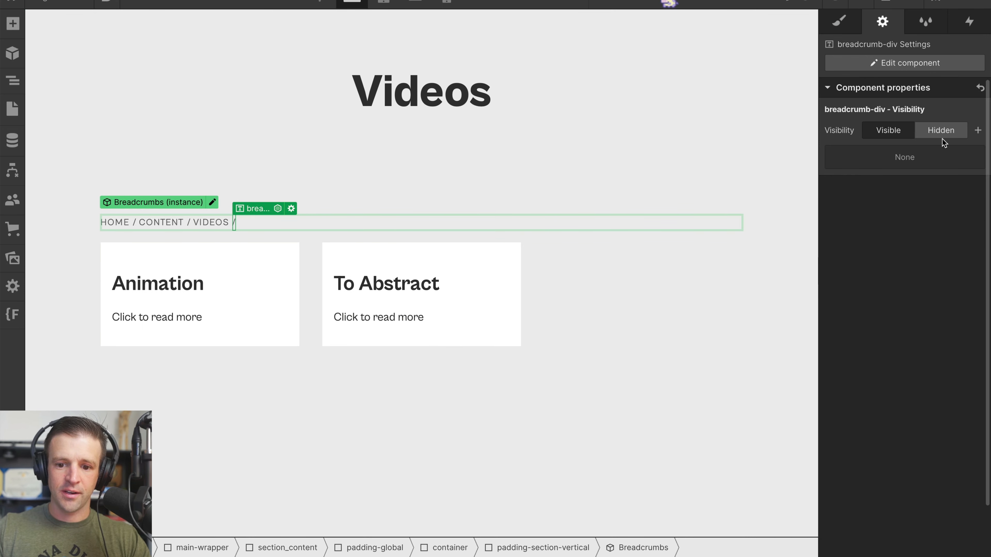
pyautogui.click(941, 134)
pyautogui.click(212, 222)
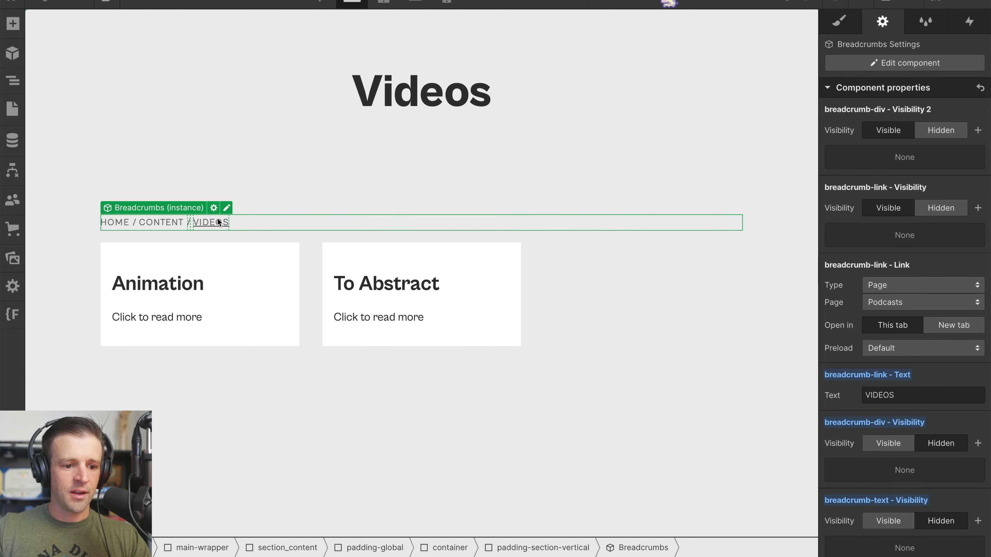
pyautogui.click(897, 304)
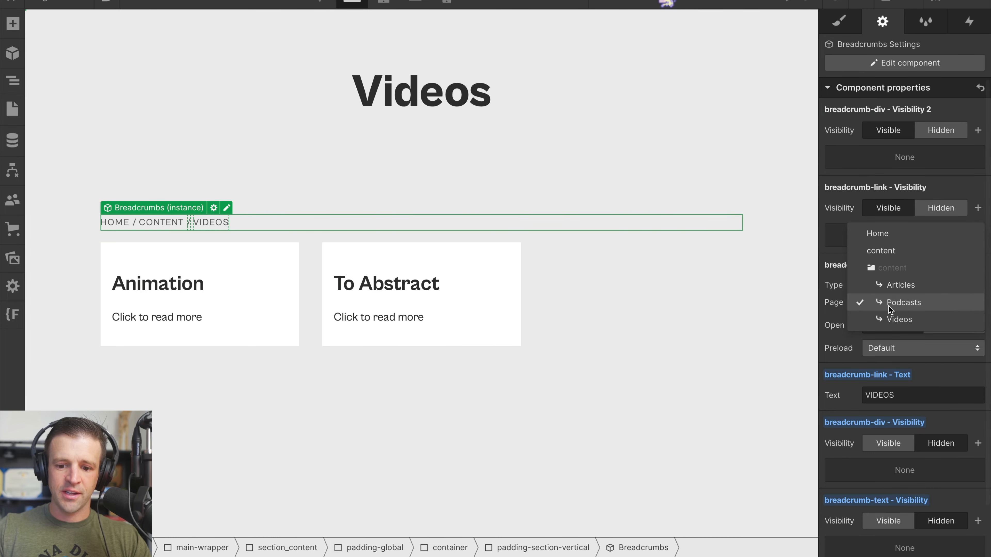
pyautogui.click(899, 319)
pyautogui.click(502, 182)
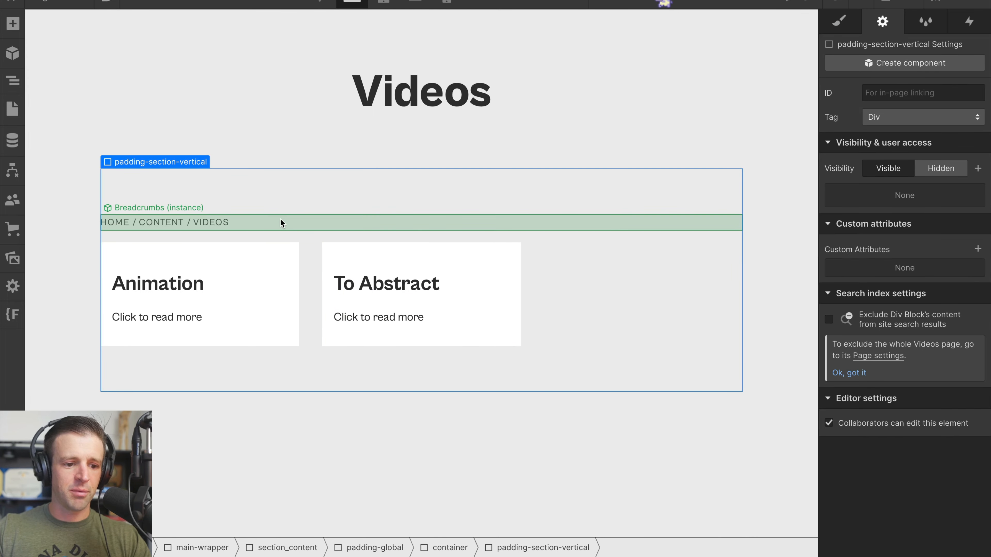
# Step: Publish the site to the breadcrumbs-component.webflow.io staging domain and open the published page
pyautogui.click(956, 3)
pyautogui.click(873, 214)
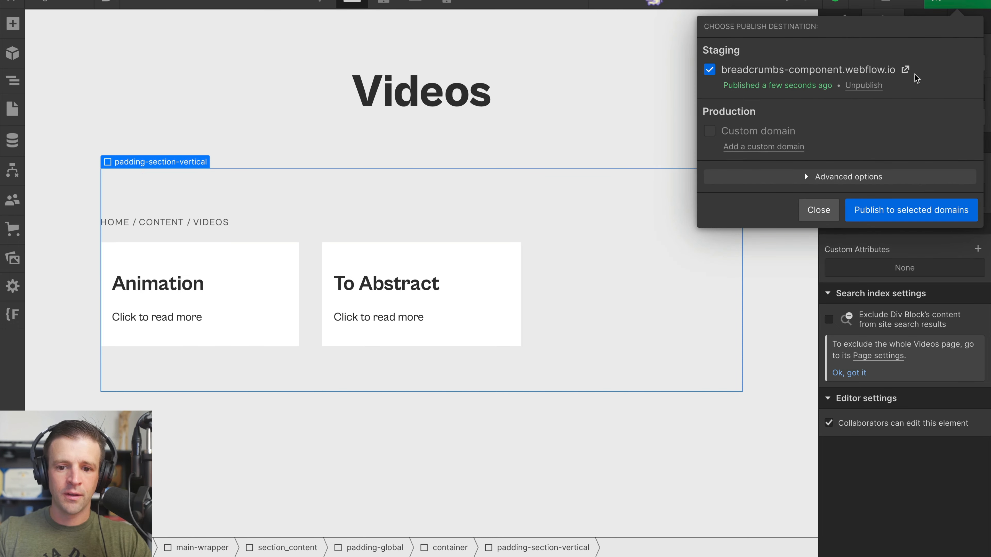
pyautogui.click(904, 71)
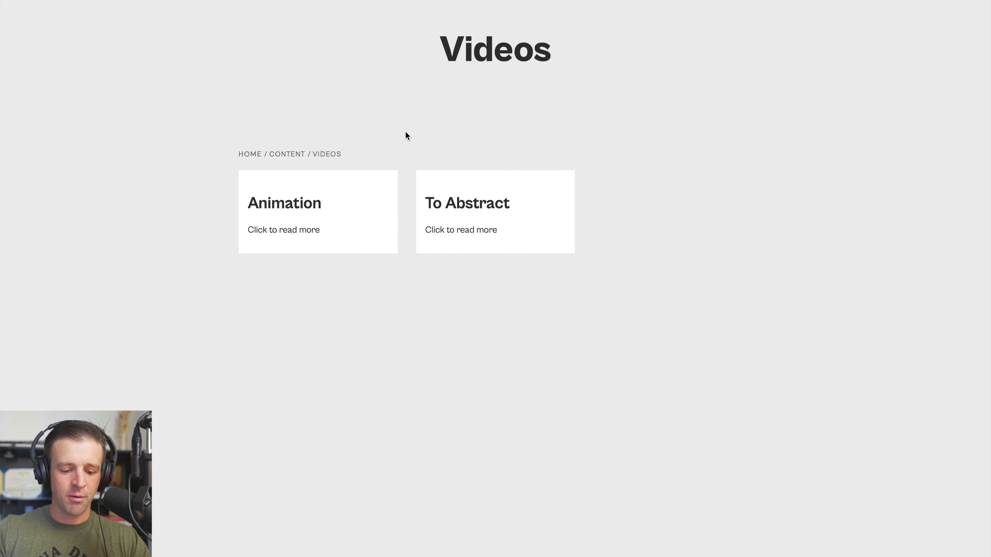
# Step: Inspect the breadcrumbs-wrapper on the published Videos page in the developer tools to examine which child elements it renders, and close them
pyautogui.press('super+alt+j')
pyautogui.press('super+shift+c')
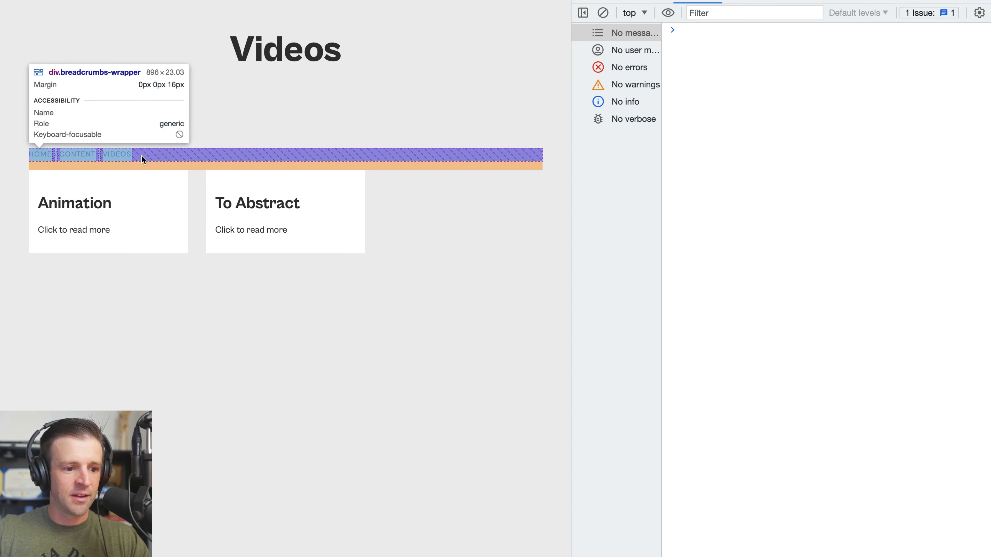
pyautogui.click(141, 157)
pyautogui.click(645, 192)
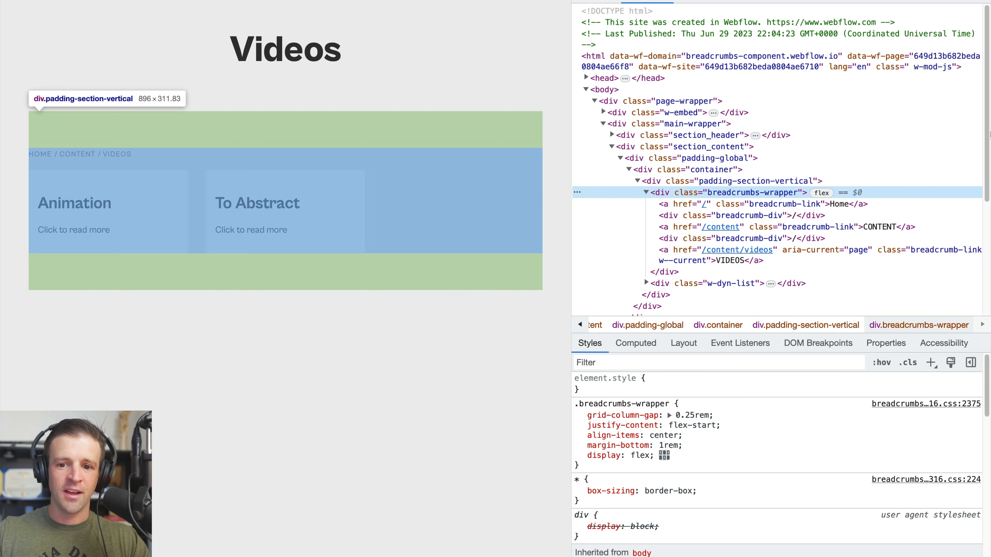
pyautogui.click(972, 1)
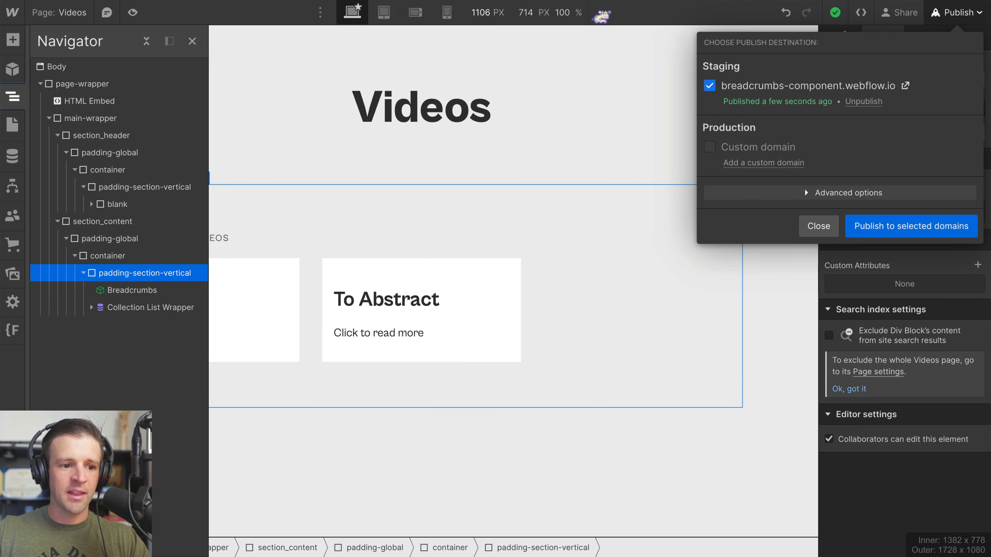
# Step: Back in the Webflow Designer, open the Videos Template page and place a Breadcrumbs component instance above its old breadcrumbs-wrapper
pyautogui.click(34, 6)
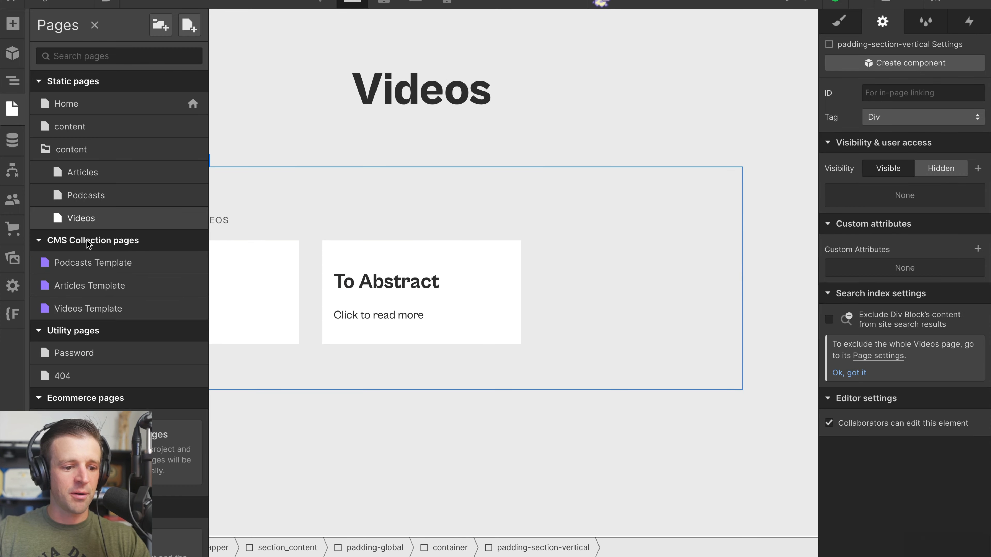
pyautogui.click(89, 308)
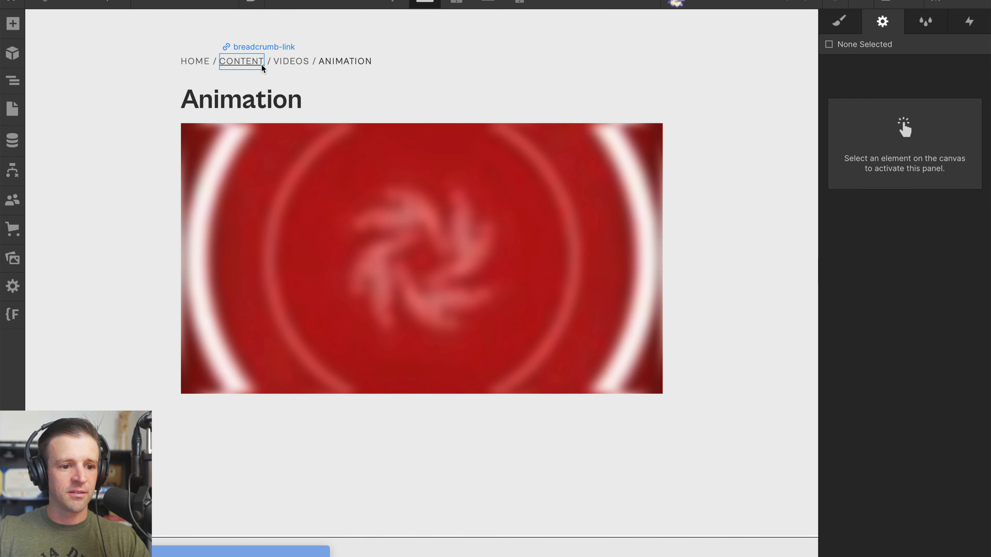
pyautogui.click(246, 62)
pyautogui.click(13, 59)
pyautogui.moveTo(74, 129); pyautogui.dragTo(239, 72)
# Step: Connect the breadcrumb-text of the Videos Template's Breadcrumbs instance to the collection's Name field
pyautogui.click(427, 58)
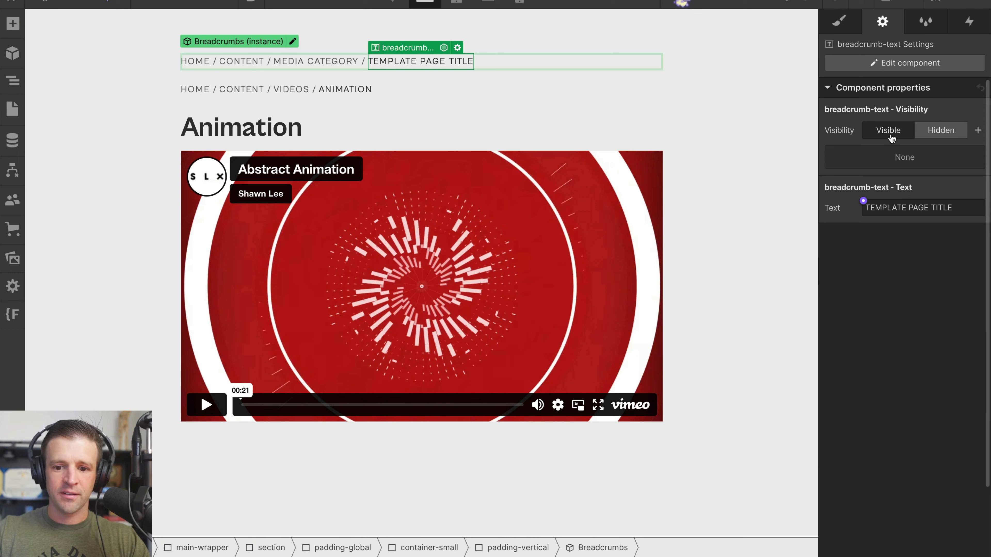
pyautogui.click(862, 200)
pyautogui.click(873, 238)
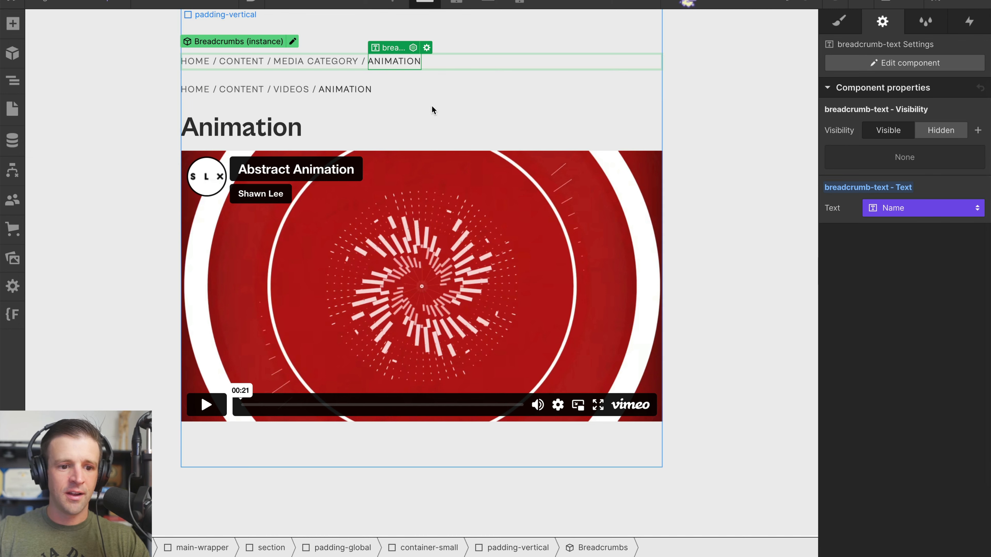
# Step: Set the breadcrumb-link text in the Videos Template's Breadcrumbs instance to VIDEOS and link it to the Videos page
pyautogui.click(342, 67)
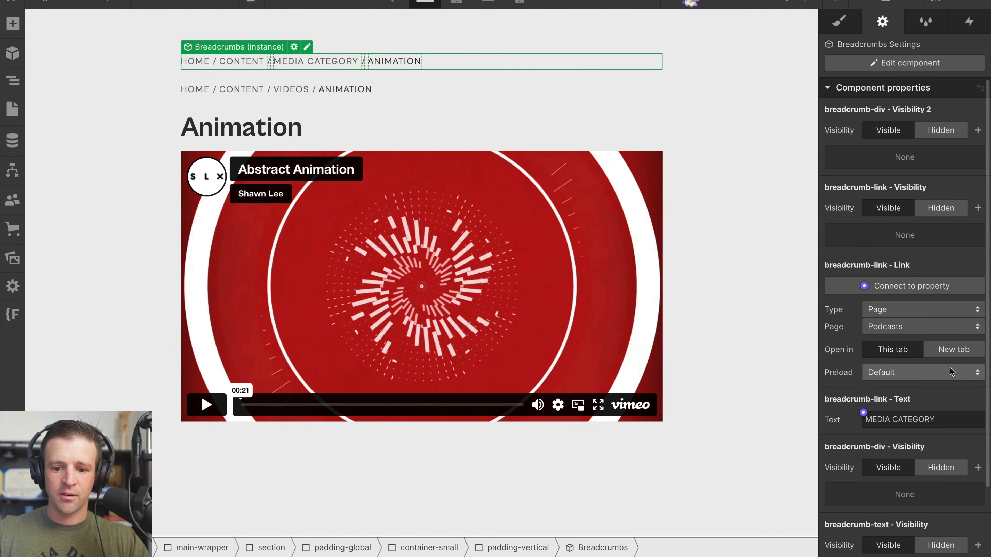
pyautogui.click(912, 416)
pyautogui.write('VIDEOS')
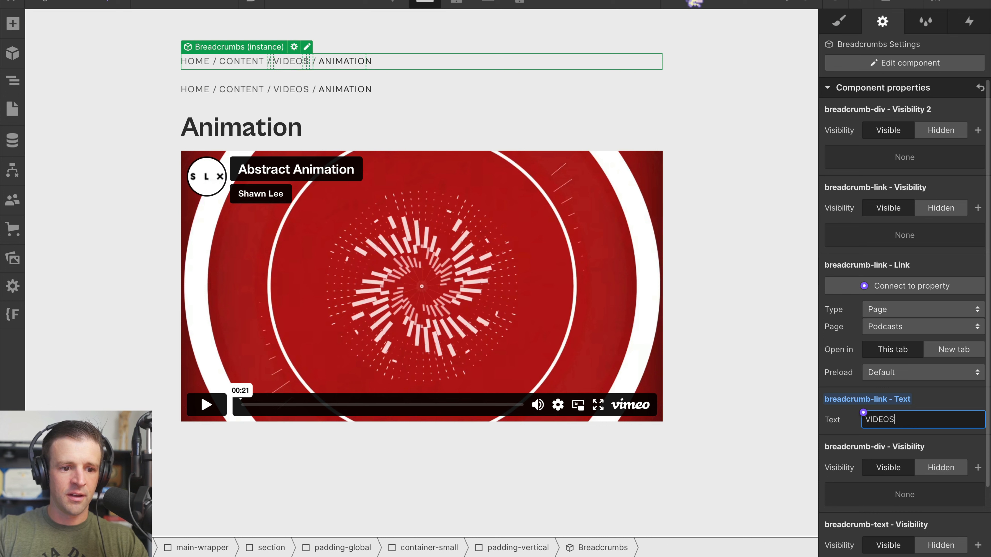
pyautogui.click(900, 326)
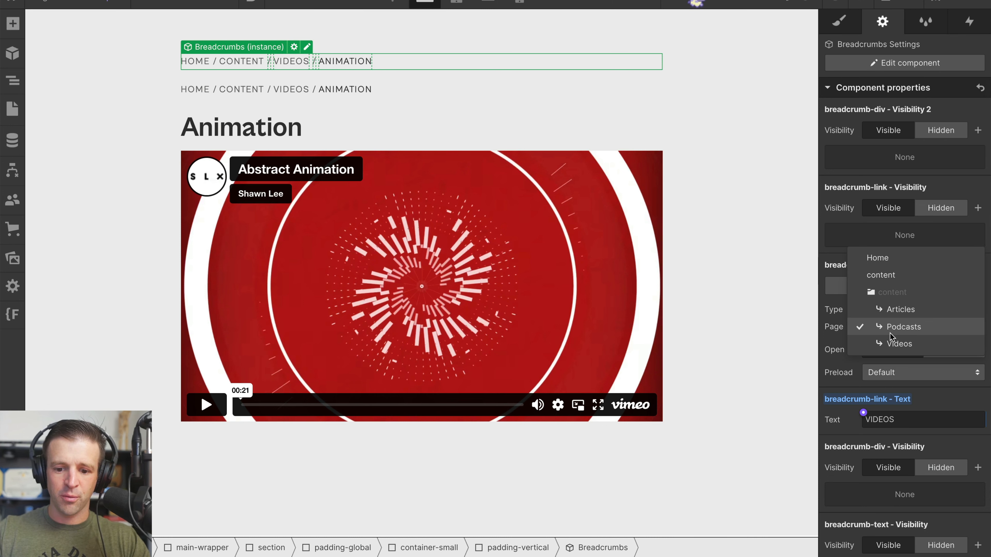
pyautogui.click(894, 343)
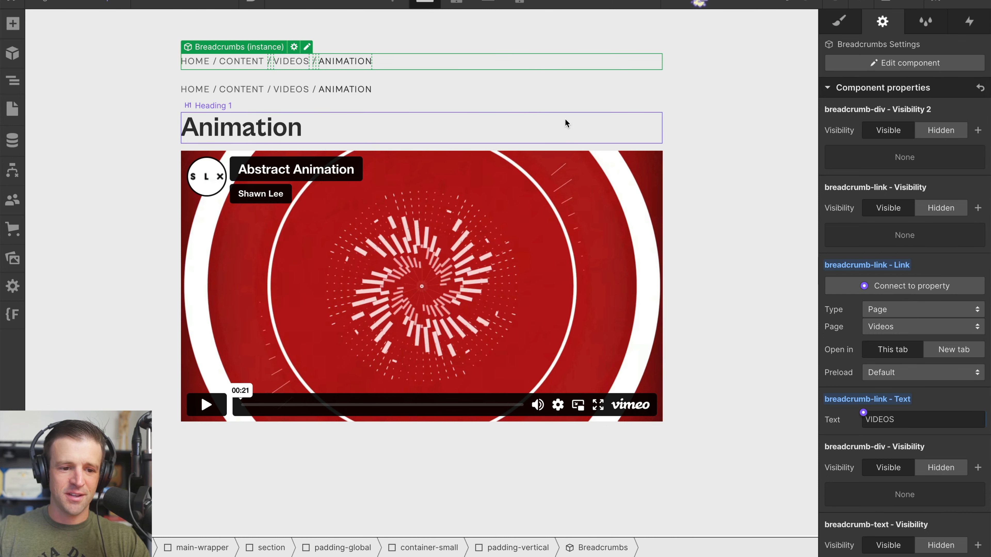
# Step: Delete the old breadcrumbs-wrapper above the Animation heading on the Videos Template page
pyautogui.scroll(-2, 915, 357)
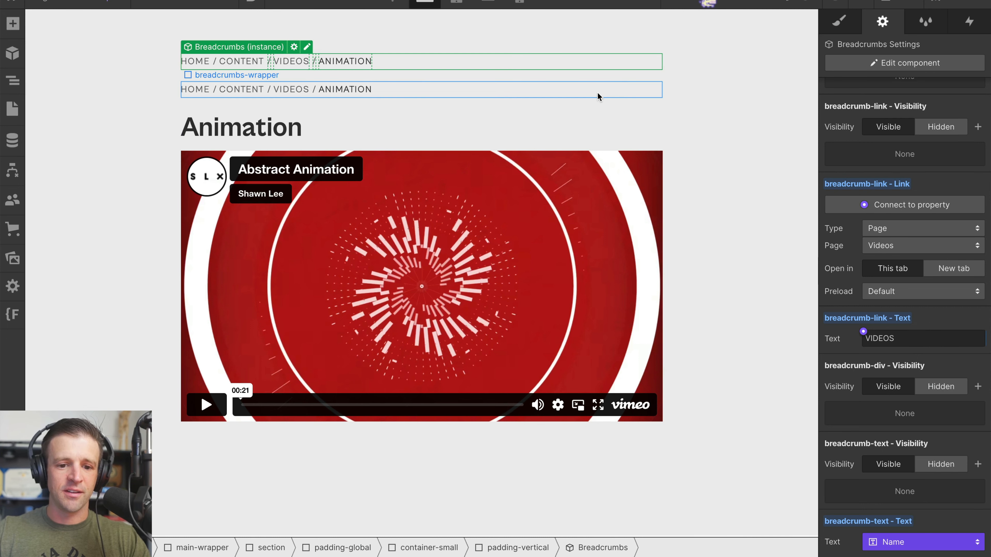
pyautogui.click(413, 94)
pyautogui.press('Delete')
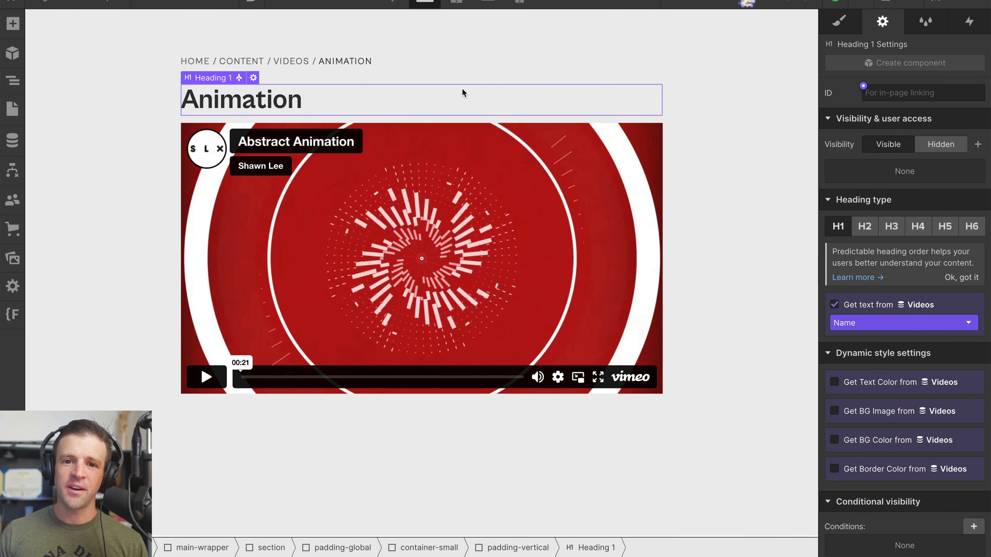